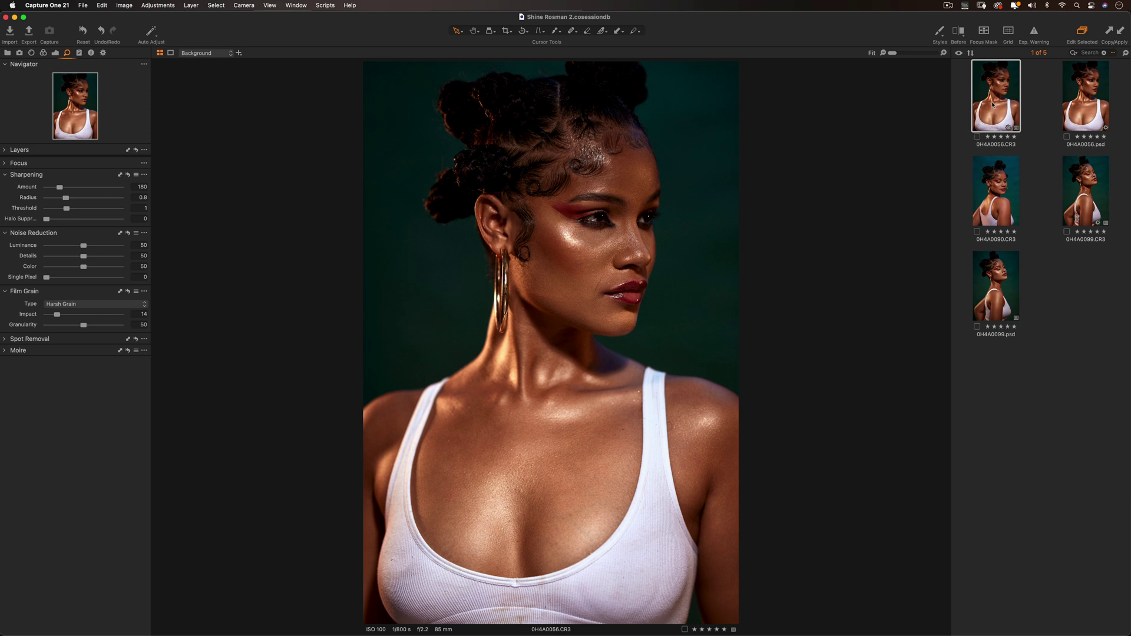
- Compare the edited portrait 0H4A0056.CR3 with its unedited version using the before view
{"action": "left_click", "coordinate": [960, 31]}
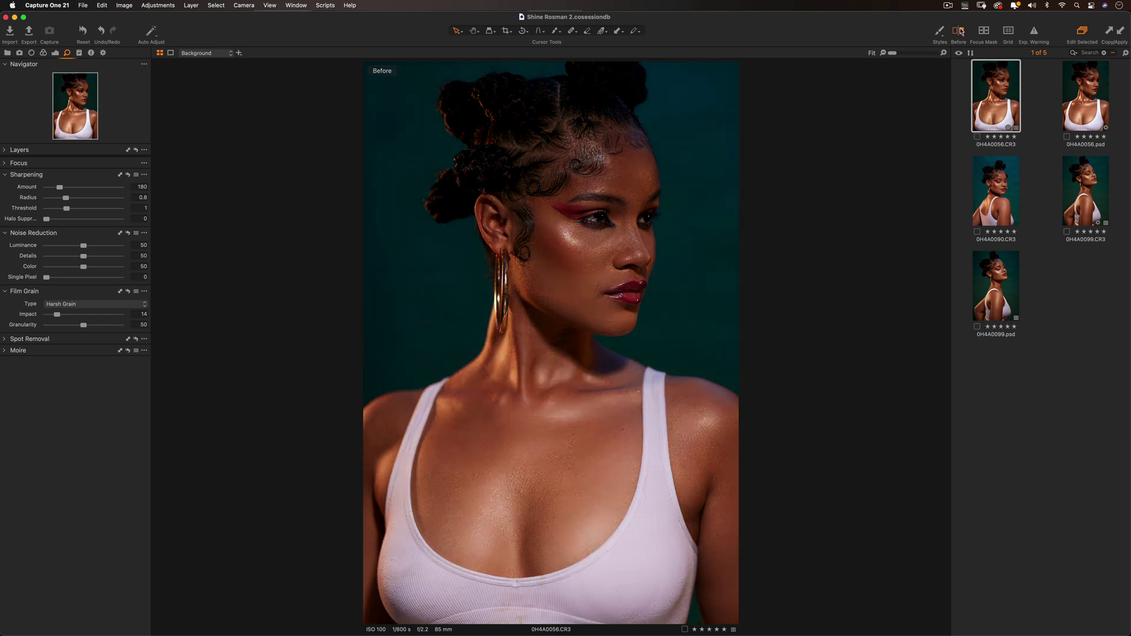
{"action": "left_click", "coordinate": [960, 32]}
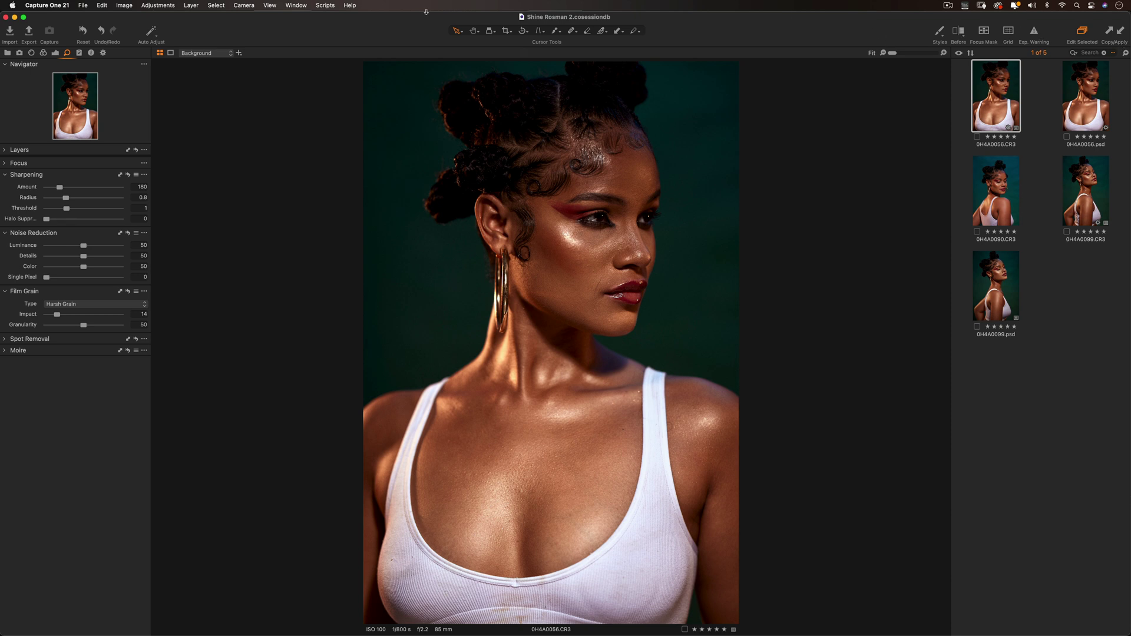
- Reset the adjustments on 0H4A0056.CR3 to compare the raw image with 0H4A0056.psd, and undo the reset
{"action": "left_click", "coordinate": [83, 31]}
{"action": "left_click", "coordinate": [55, 53]}
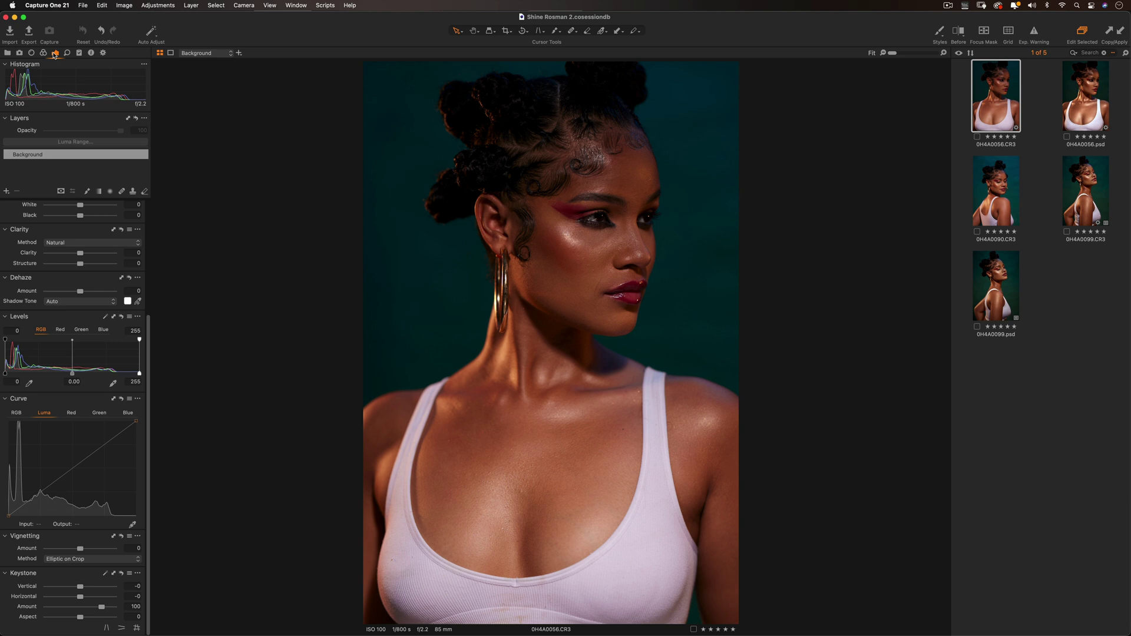
{"action": "left_click", "coordinate": [1087, 101]}
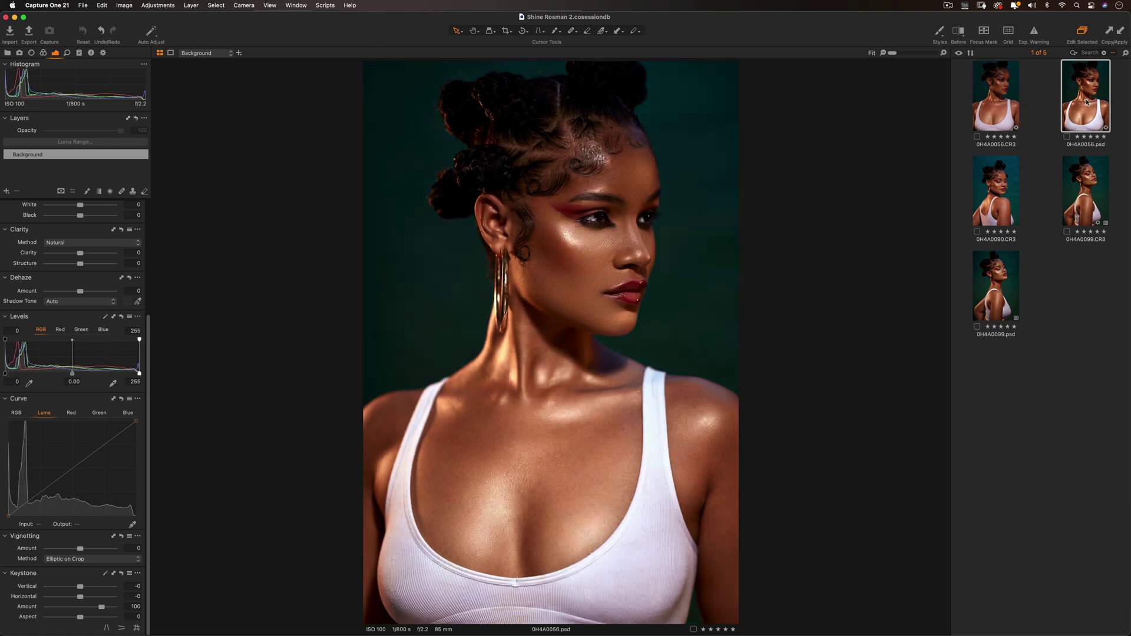
{"action": "left_click", "coordinate": [993, 104]}
{"action": "left_click", "coordinate": [1091, 101]}
{"action": "left_click", "coordinate": [982, 88]}
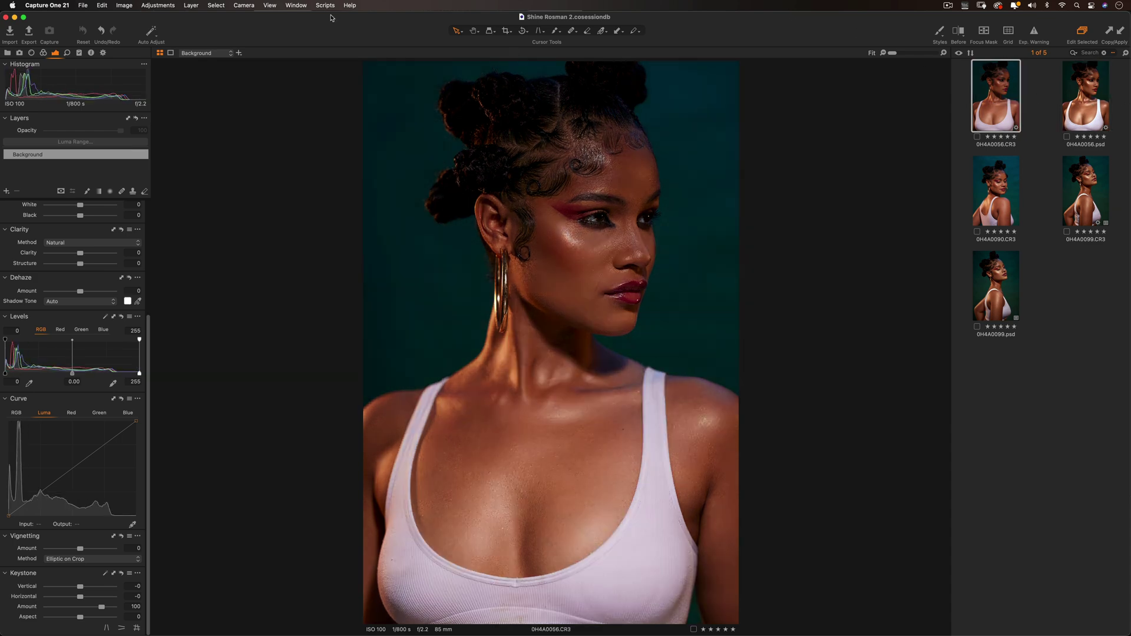
{"action": "left_click", "coordinate": [101, 31]}
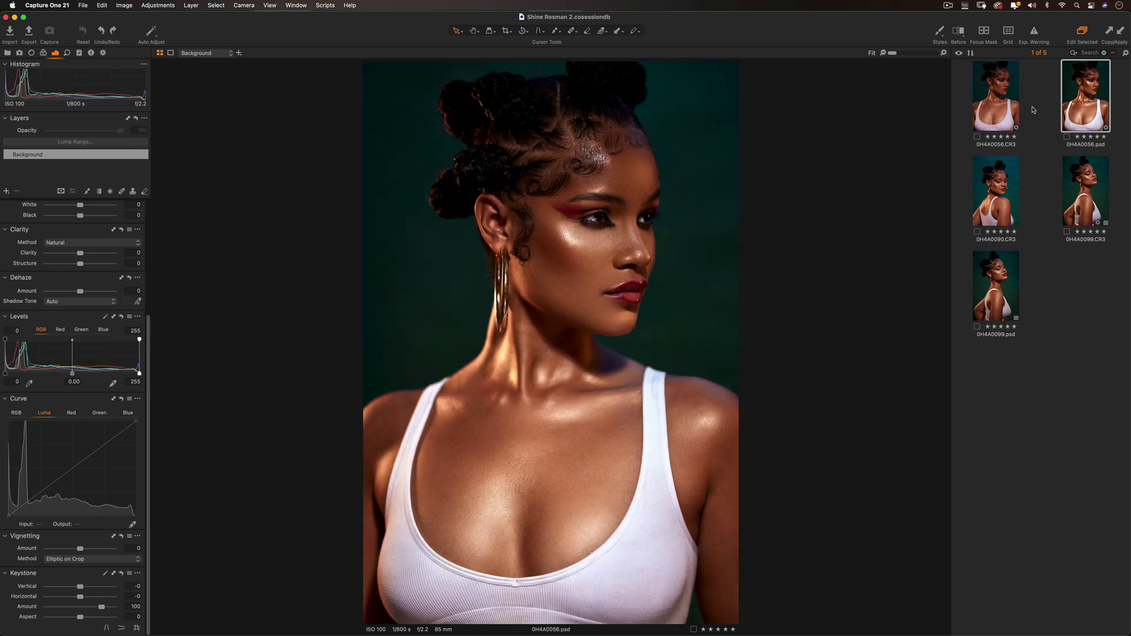
{"action": "left_click", "coordinate": [101, 31]}
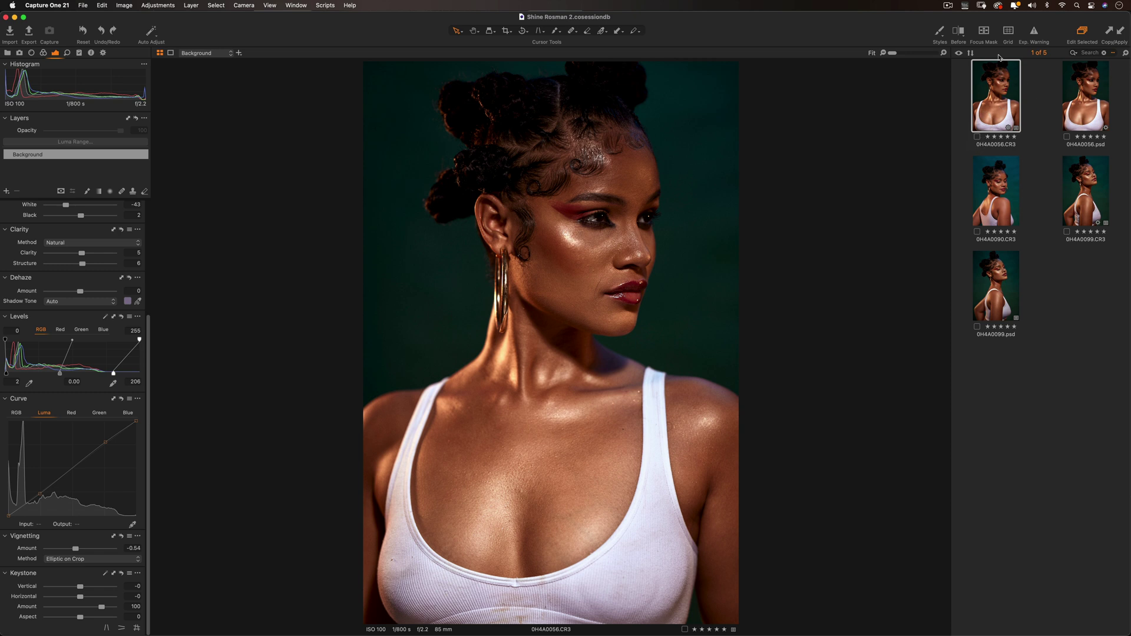
- Compare the edited 0H4A0056.CR3 with its before view and with the retouched 0H4A0056.psd
{"action": "left_click", "coordinate": [962, 32]}
{"action": "left_click", "coordinate": [962, 32]}
{"action": "left_click", "coordinate": [1083, 100]}
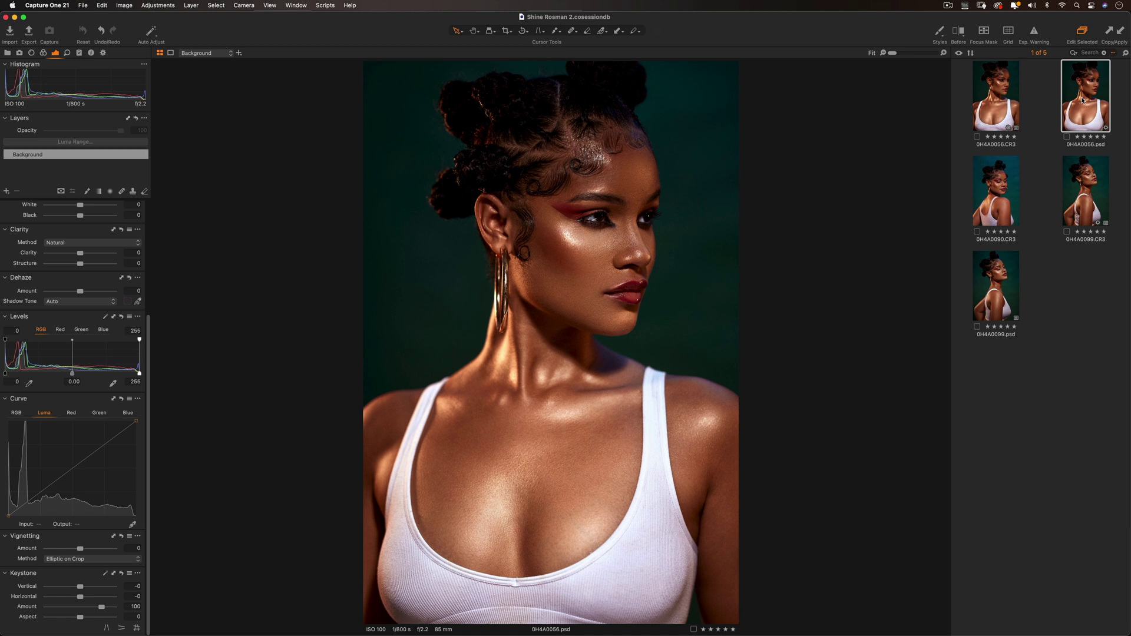
{"action": "left_click", "coordinate": [993, 101]}
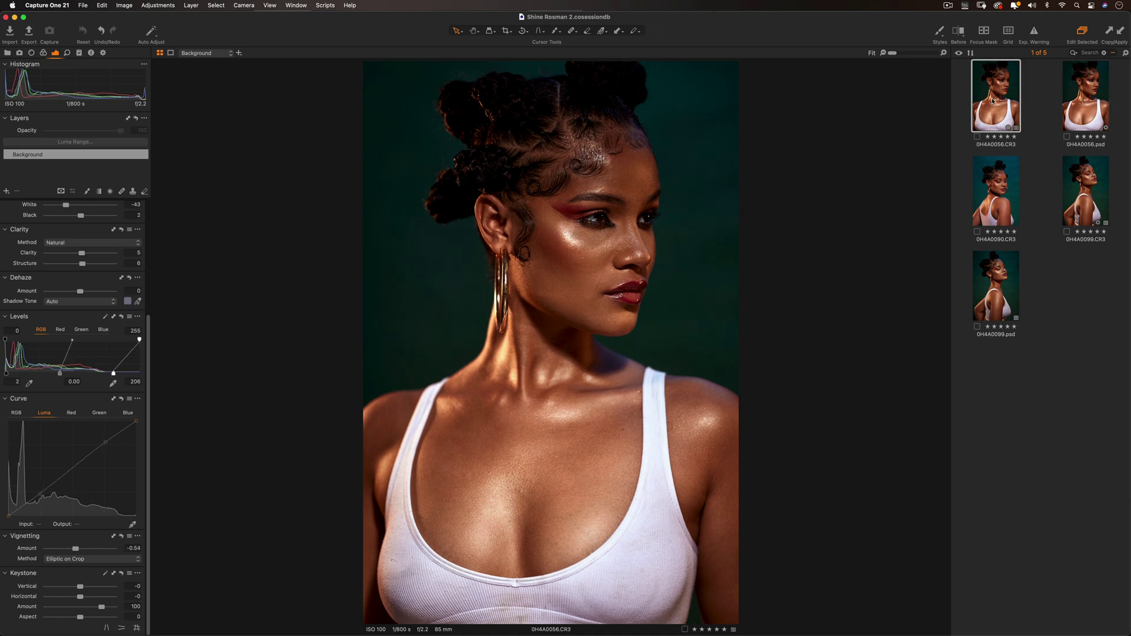
- Reset all adjustments on 0H4A0056.CR3 to start the edit from the original image
{"action": "left_click", "coordinate": [82, 32]}
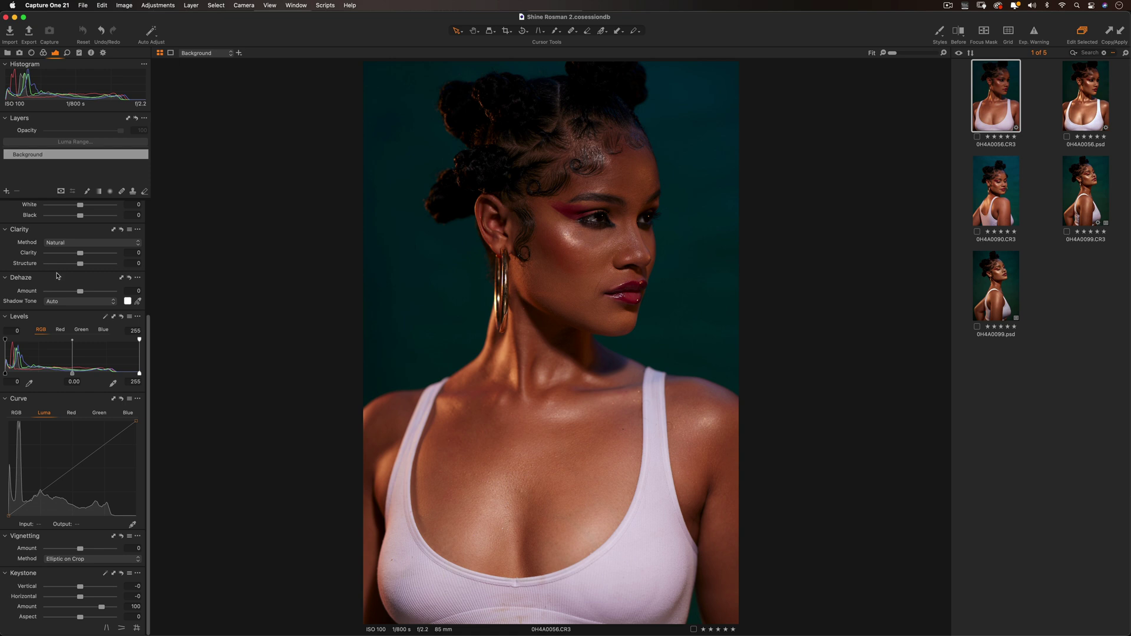
- Try strongly raising the Exposure of the portrait and reset it to 0
{"action": "scroll", "coordinate": [57, 276], "scroll_direction": "up", "scroll_amount": 5}
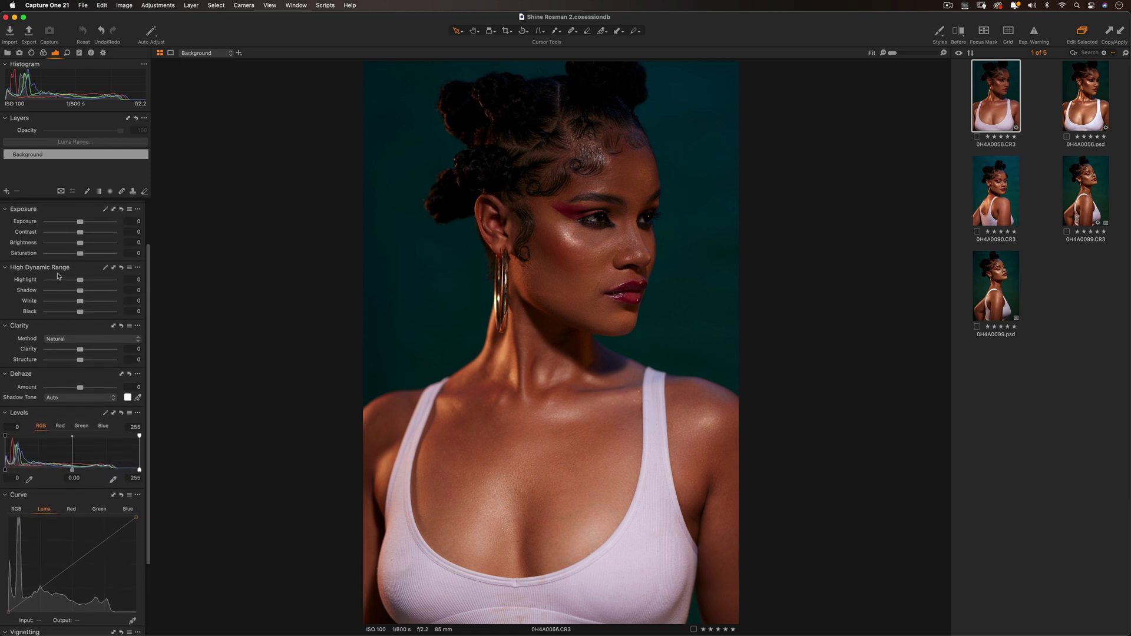
{"action": "scroll", "coordinate": [83, 271], "scroll_direction": "up", "scroll_amount": 3}
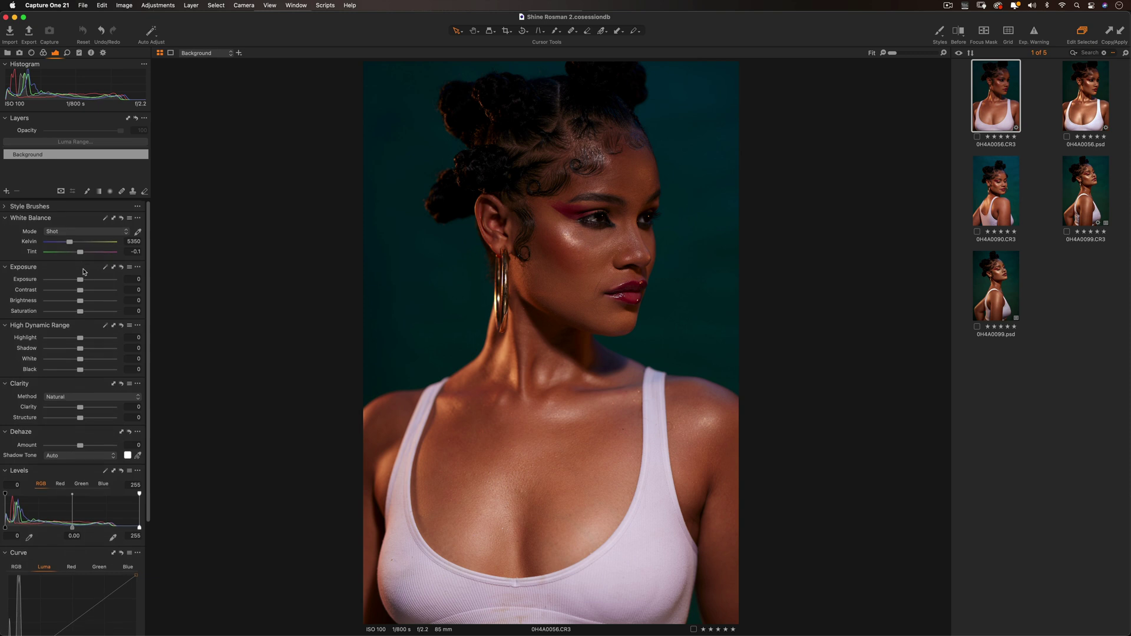
{"action": "left_click_drag", "start_coordinate": [80, 279], "coordinate": [135, 286]}
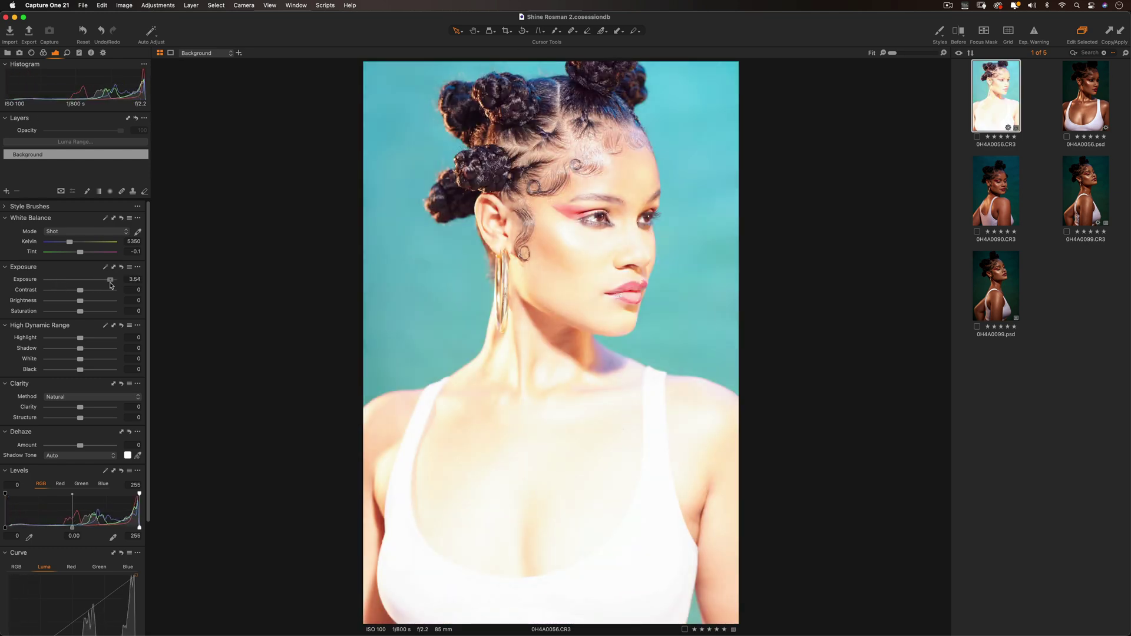
{"action": "double_click", "coordinate": [114, 280]}
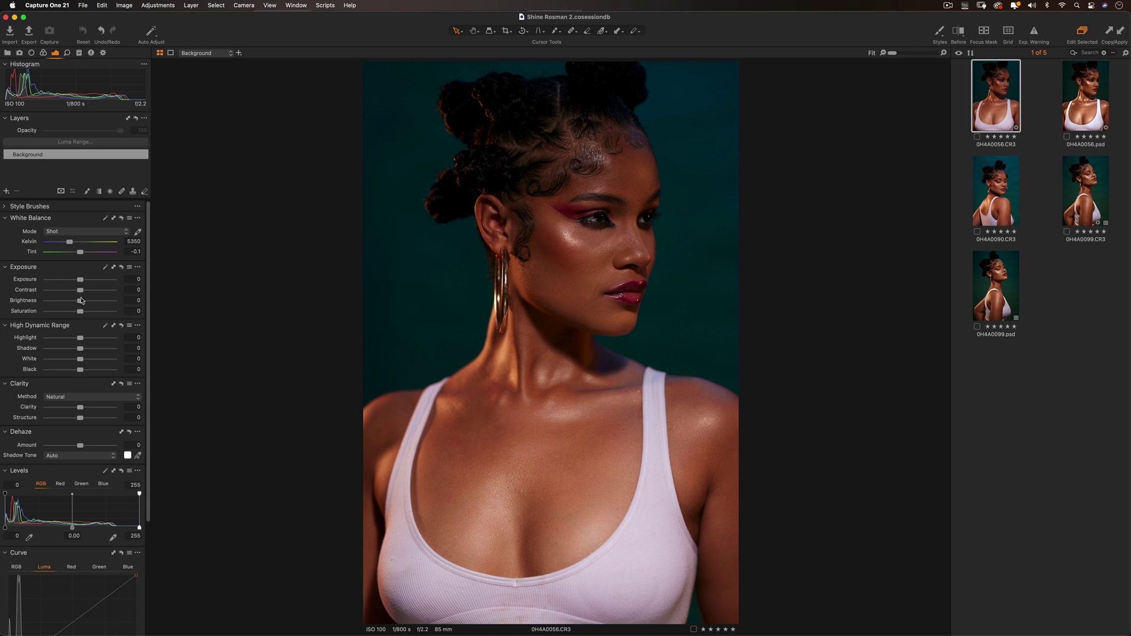
- Try the Exposure, Contrast, Brightness and Saturation adjustments one after another, resetting each to 0
{"action": "scroll", "coordinate": [80, 301], "scroll_direction": "down", "scroll_amount": 1}
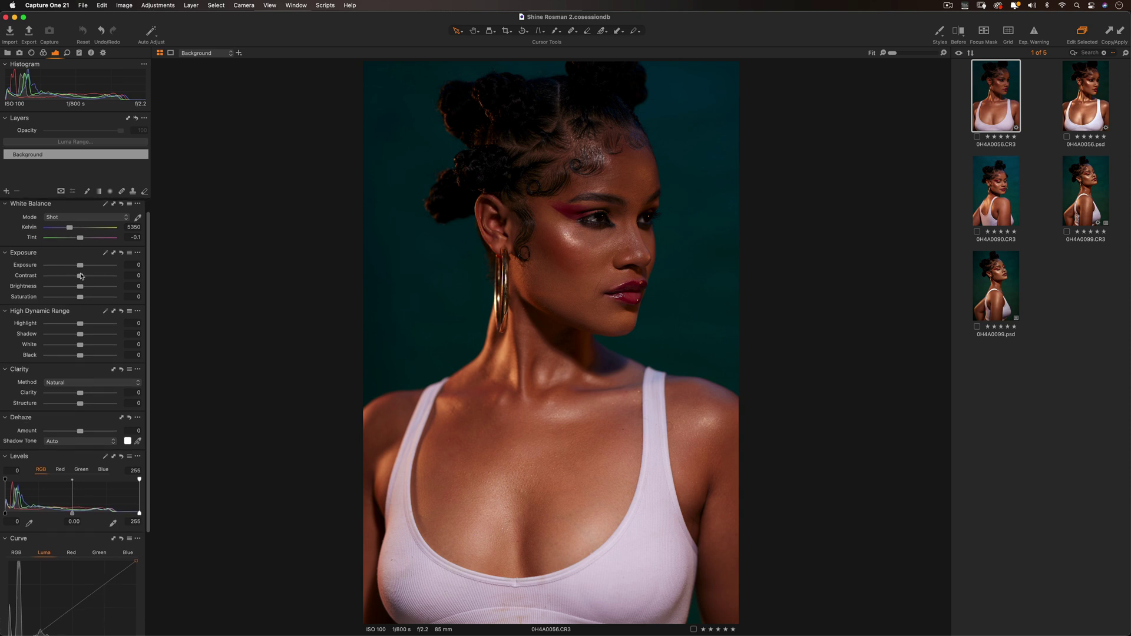
{"action": "mouse_move", "coordinate": [80, 267]}
{"action": "left_mouse_down"}
{"action": "mouse_move", "coordinate": [98, 282]}
{"action": "mouse_move", "coordinate": [71, 281]}
{"action": "left_mouse_up"}
{"action": "double_click", "coordinate": [91, 267]}
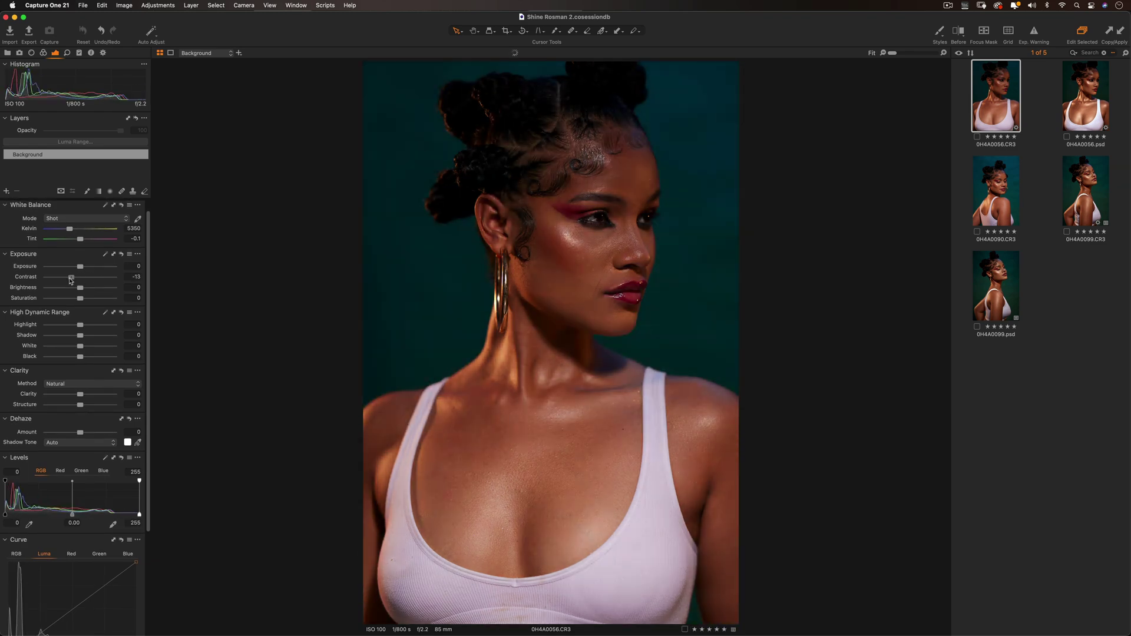
{"action": "double_click", "coordinate": [71, 277]}
{"action": "left_click_drag", "start_coordinate": [81, 288], "coordinate": [92, 292]}
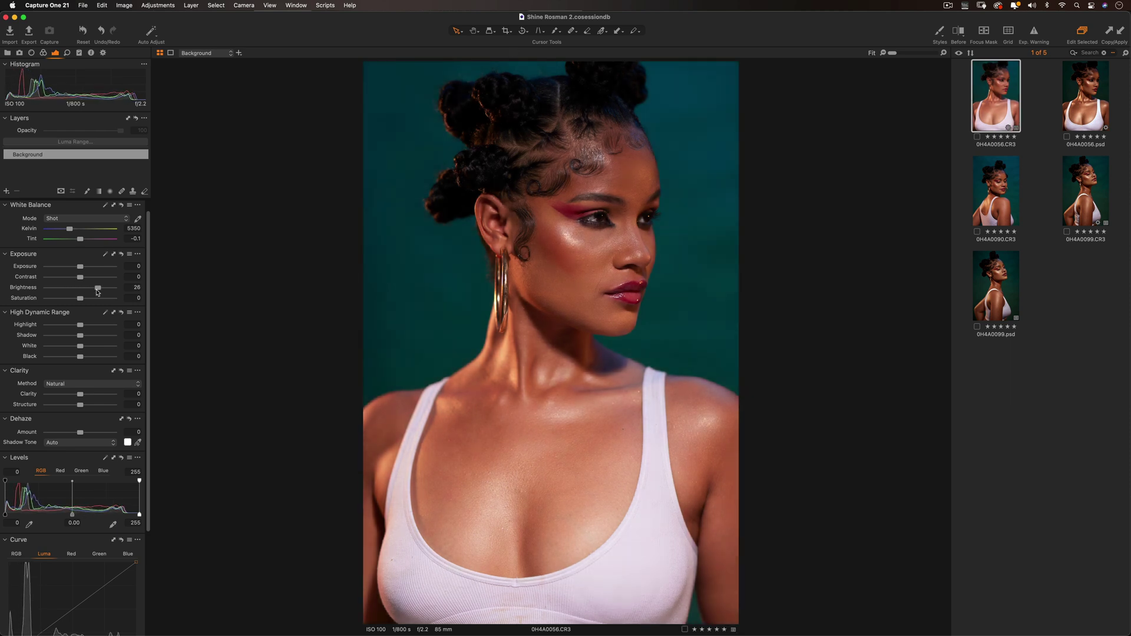
{"action": "double_click", "coordinate": [99, 289]}
{"action": "left_click_drag", "start_coordinate": [80, 298], "coordinate": [100, 301]}
{"action": "double_click", "coordinate": [98, 300]}
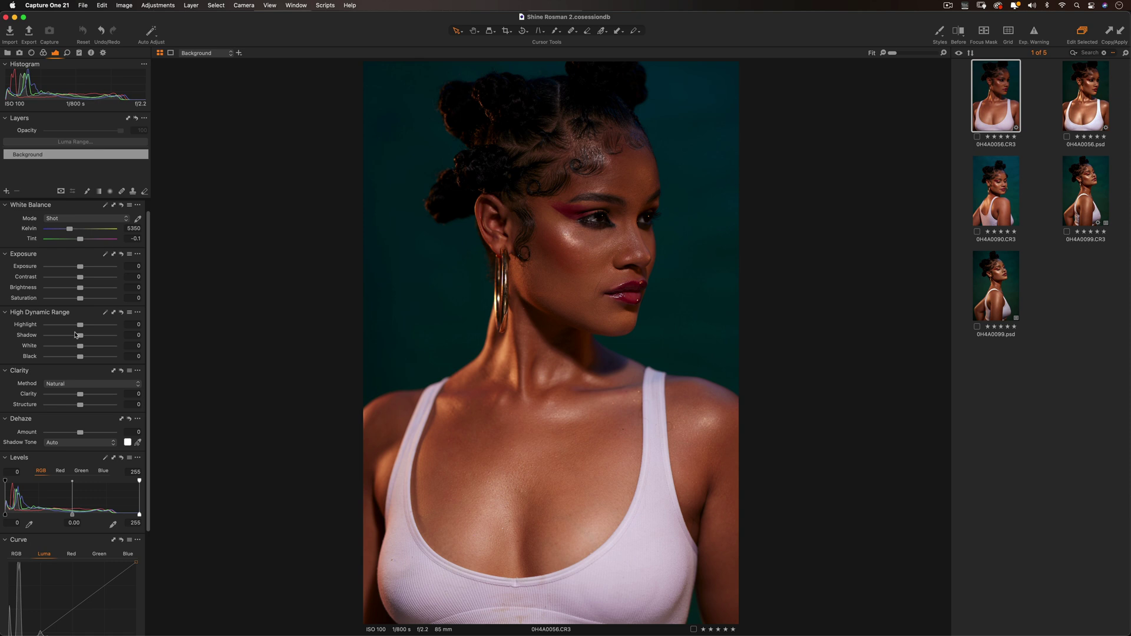
- Turn on the exposure warning to mark clipped areas in the portrait
{"action": "scroll", "coordinate": [76, 335], "scroll_direction": "down", "scroll_amount": 2}
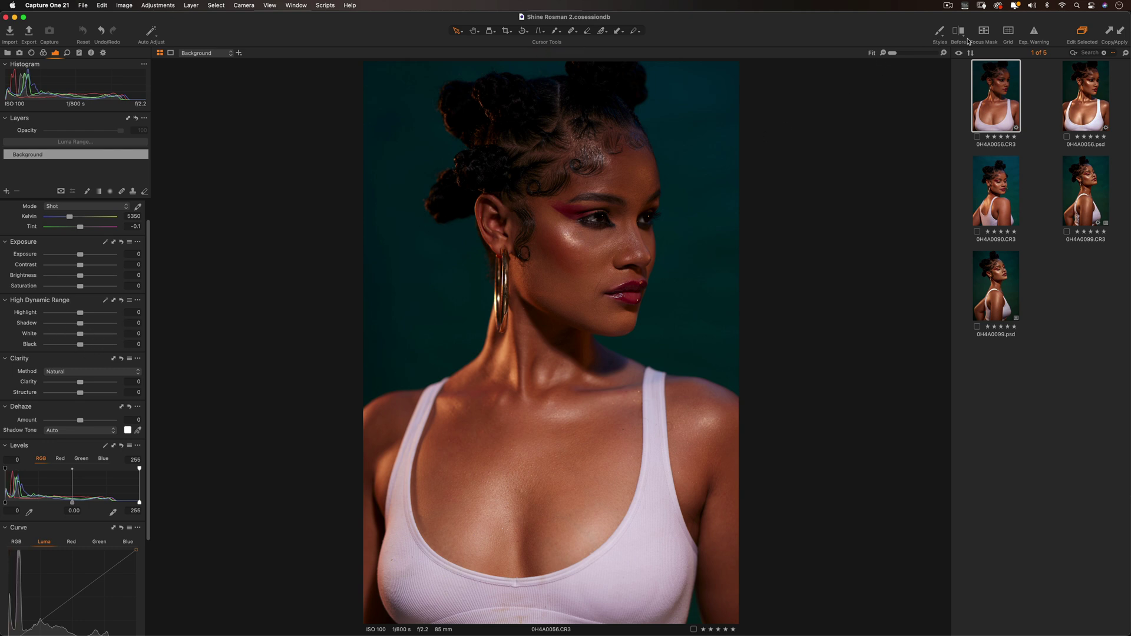
{"action": "left_click", "coordinate": [1035, 34]}
- Look through the available toolbar customization items and close the customization without changes
{"action": "right_click", "coordinate": [875, 33]}
{"action": "left_click", "coordinate": [892, 62]}
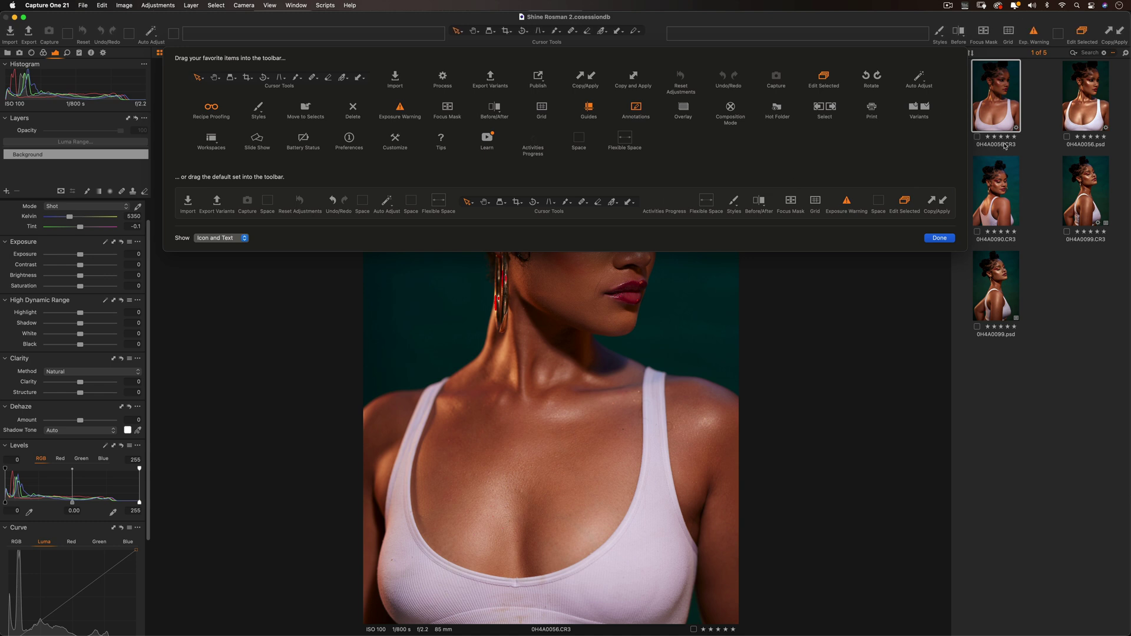
{"action": "left_click", "coordinate": [943, 238]}
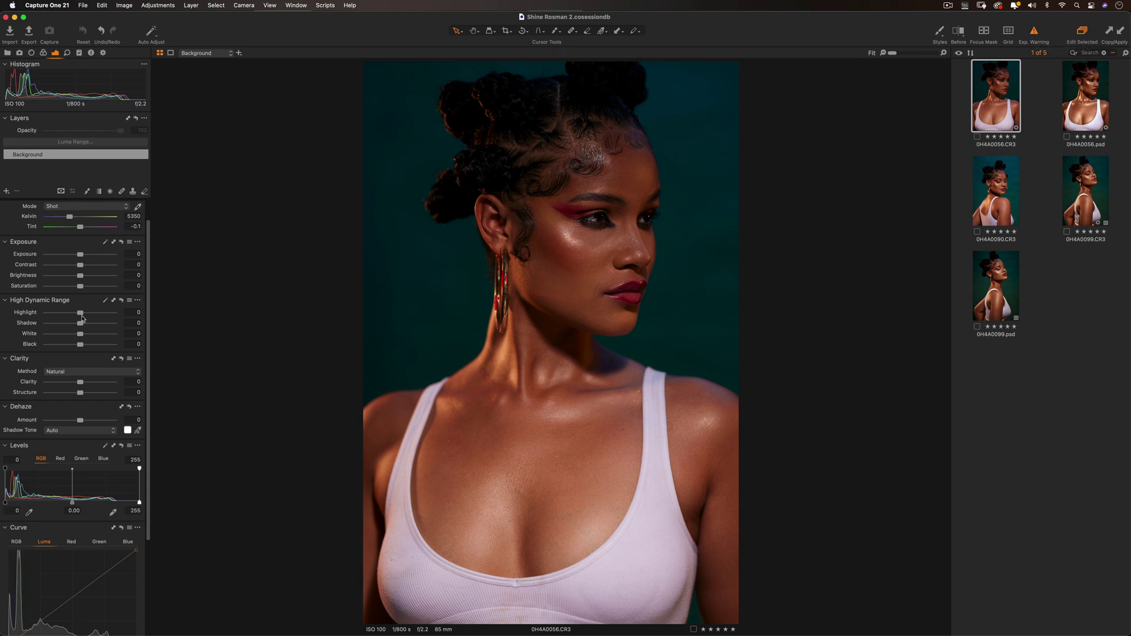
- Try the High Dynamic Range Highlight and Shadow adjustments at 100 and reset both to 0
{"action": "left_click_drag", "start_coordinate": [79, 314], "coordinate": [117, 324]}
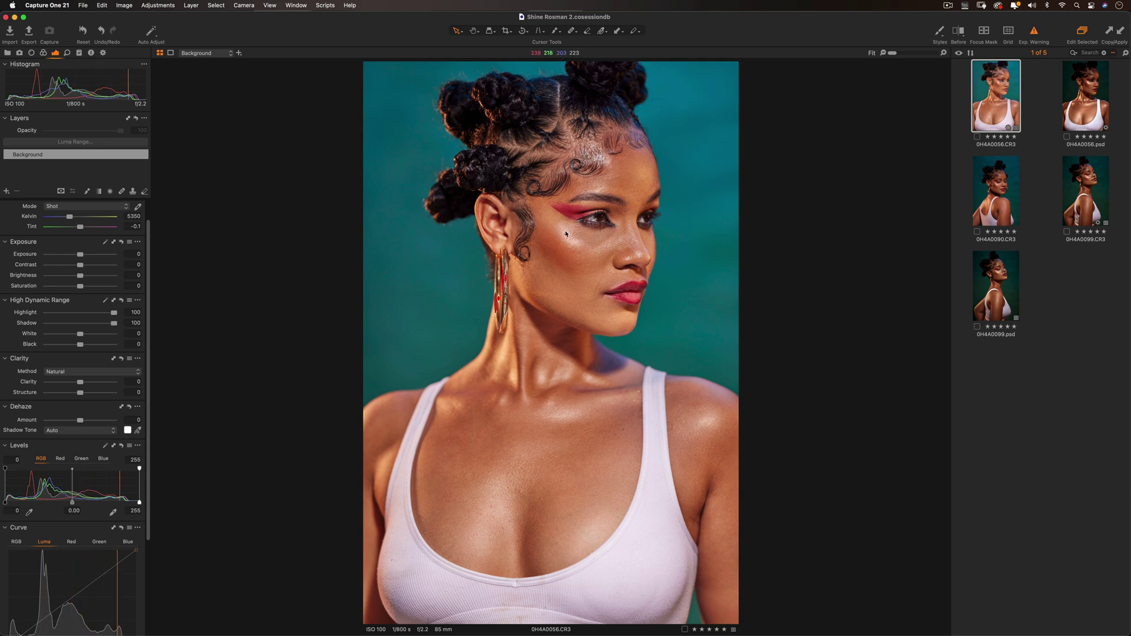
{"action": "double_click", "coordinate": [114, 313]}
{"action": "double_click", "coordinate": [114, 323]}
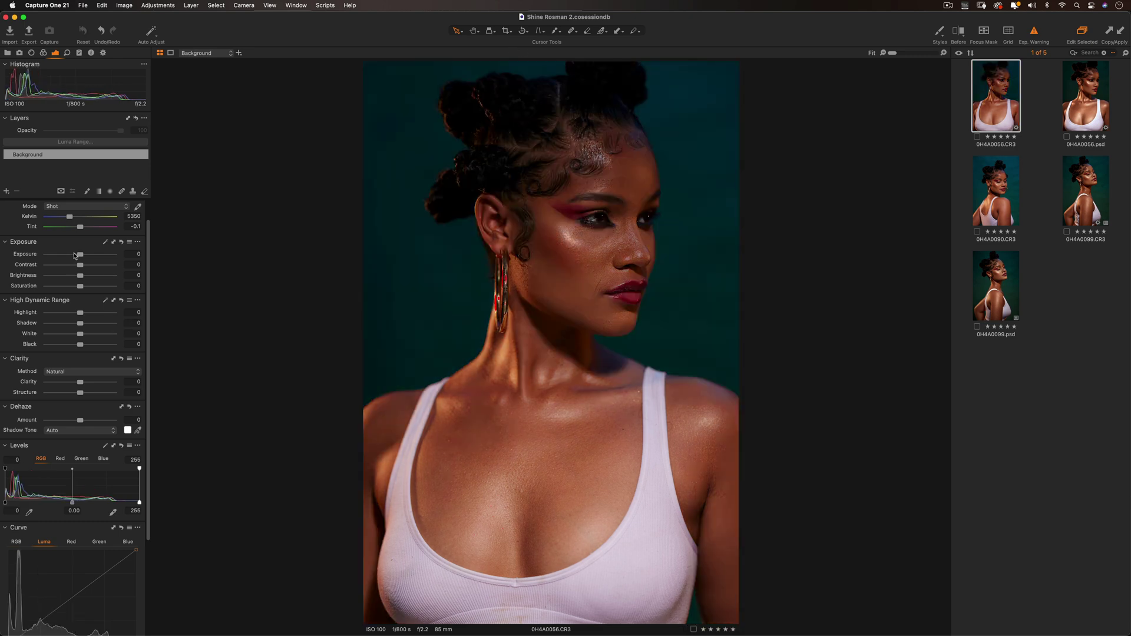
- Raise Exposure to 2.79 to check clipping with the exposure warning off and on, and reset Exposure to 0
{"action": "left_click_drag", "start_coordinate": [80, 254], "coordinate": [95, 255]}
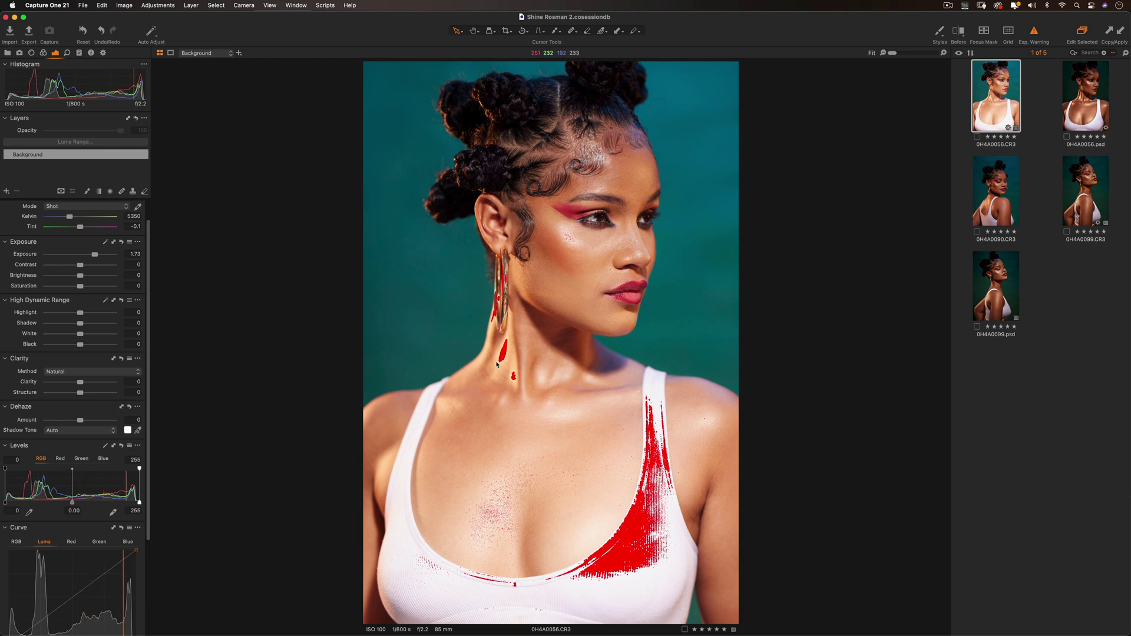
{"action": "left_click_drag", "start_coordinate": [100, 257], "coordinate": [103, 257]}
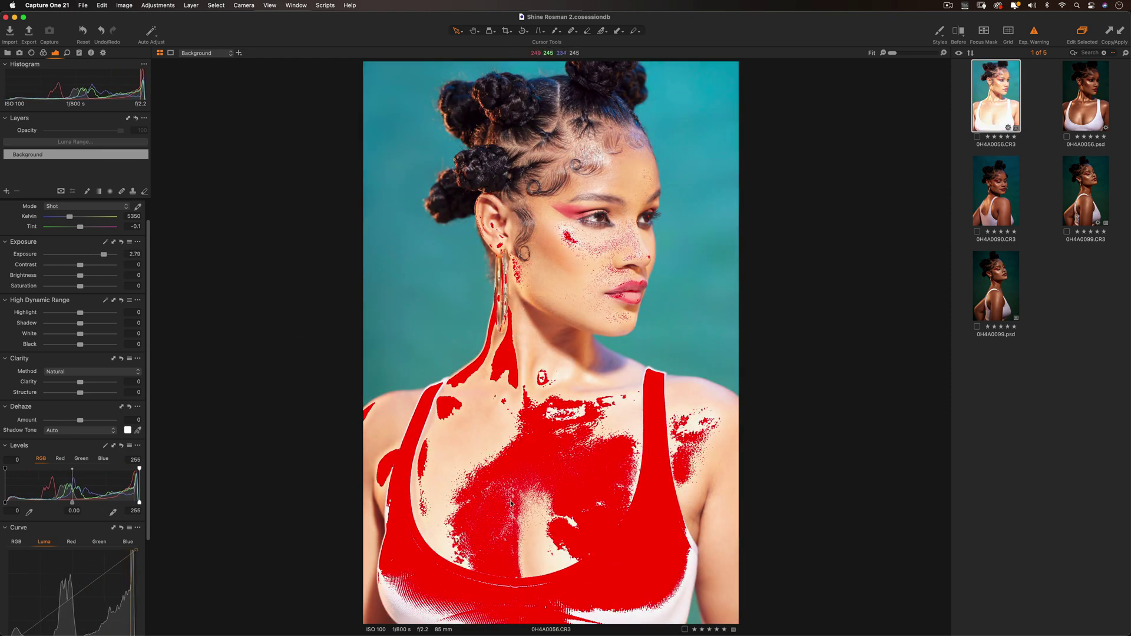
{"action": "left_click", "coordinate": [1033, 32]}
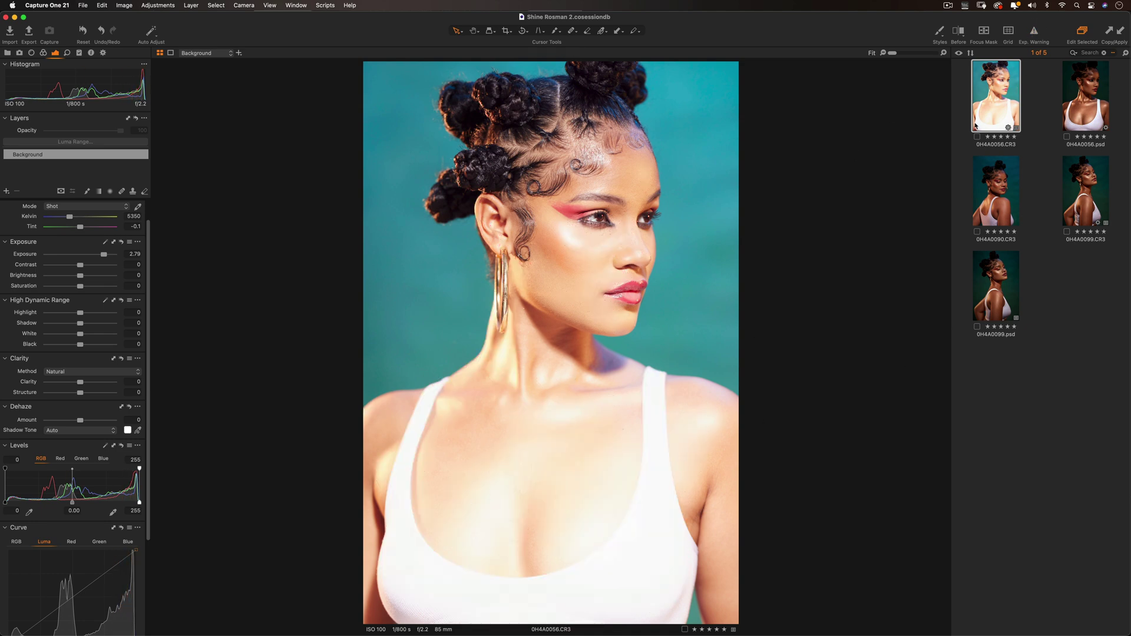
{"action": "left_click", "coordinate": [1035, 33]}
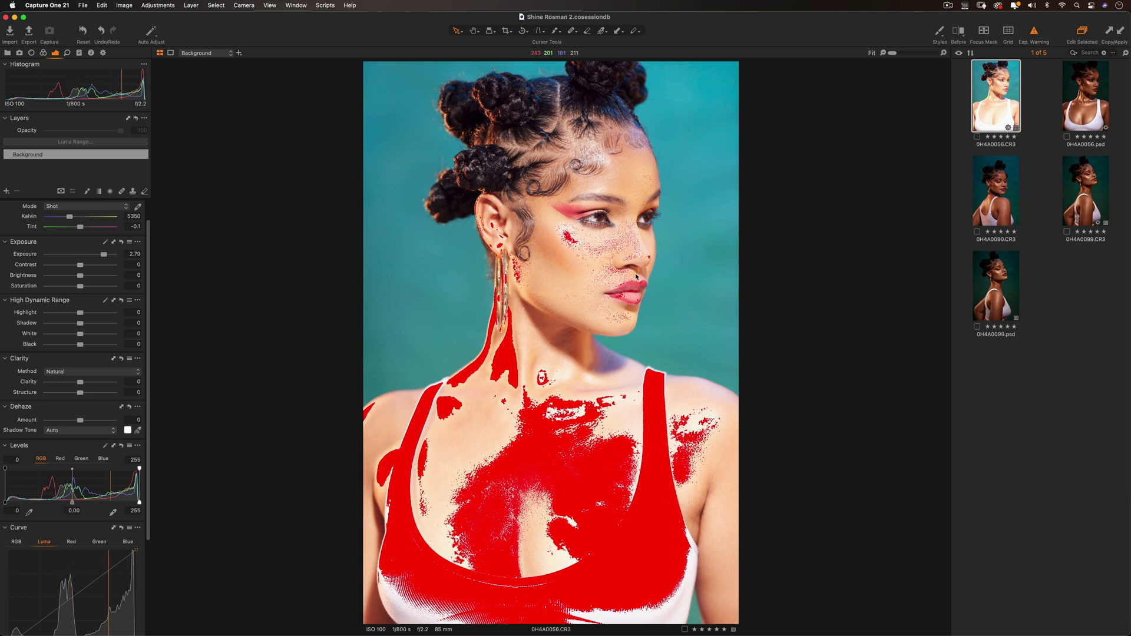
{"action": "double_click", "coordinate": [105, 254]}
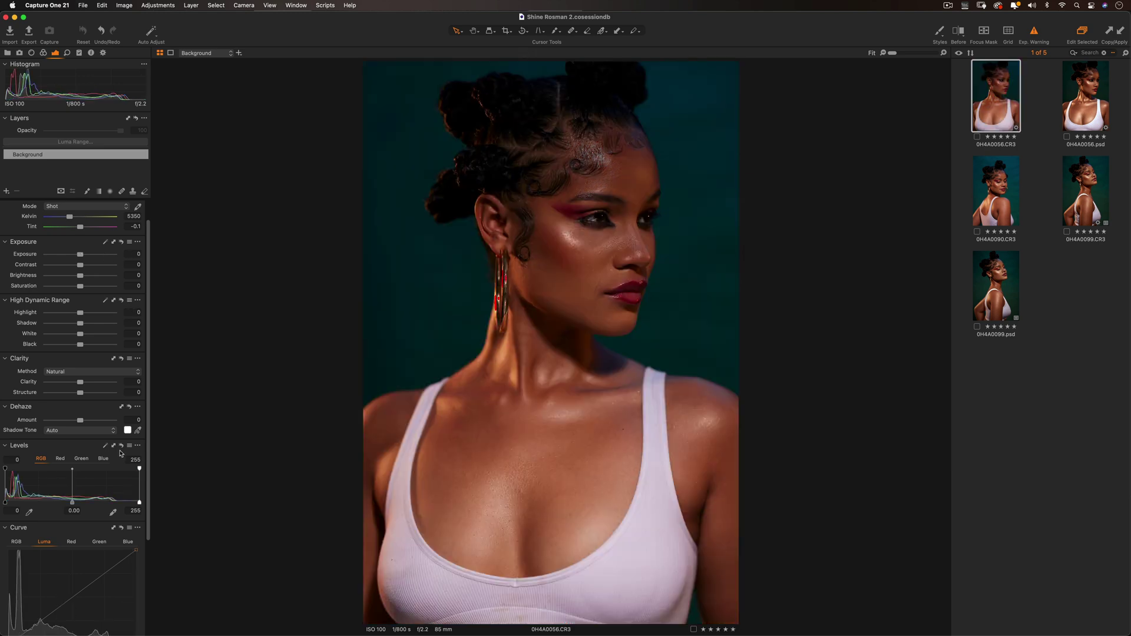
- Set the RGB Levels input black point to 2 and the input white point to 212
{"action": "scroll", "coordinate": [125, 501], "scroll_direction": "down", "scroll_amount": 3}
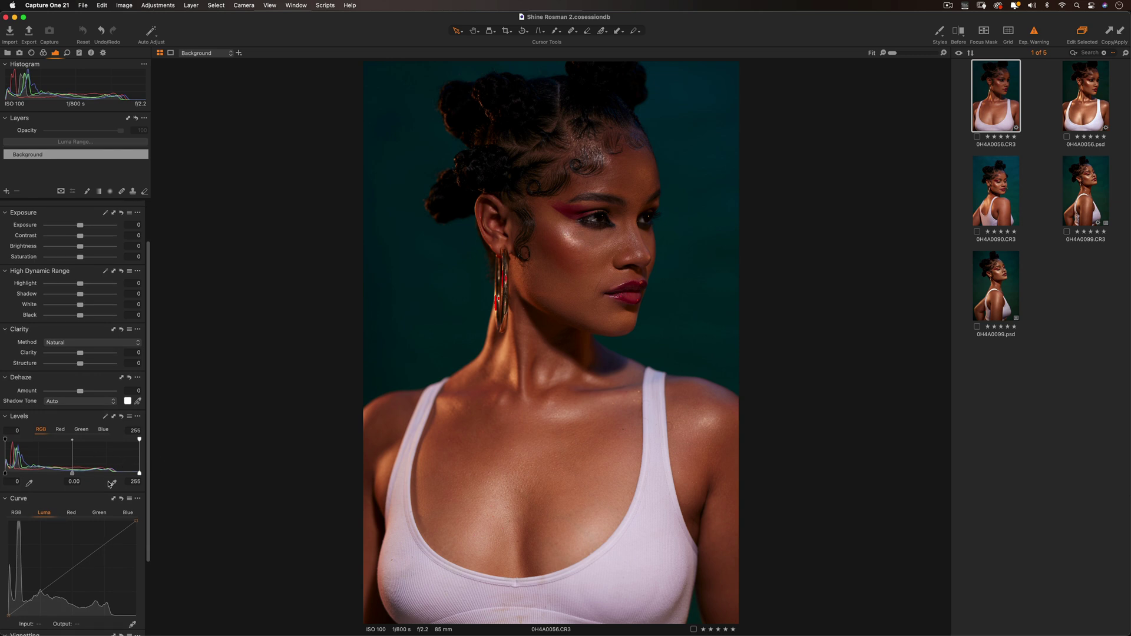
{"action": "left_click_drag", "start_coordinate": [140, 474], "coordinate": [118, 475]}
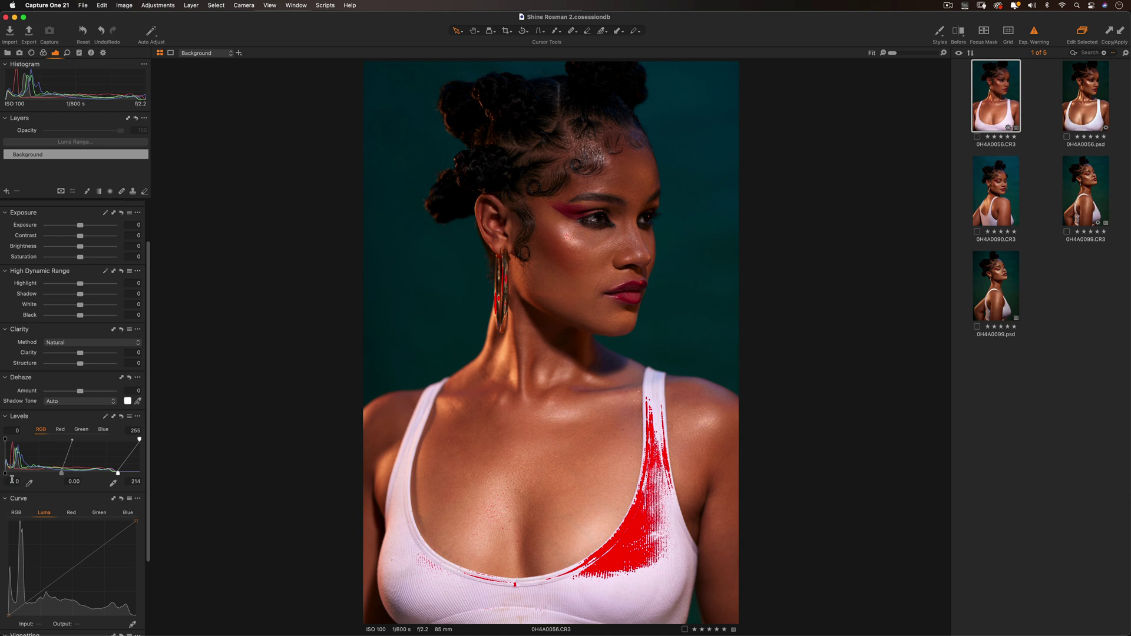
{"action": "left_click", "coordinate": [12, 480]}
{"action": "type", "text": "1"}
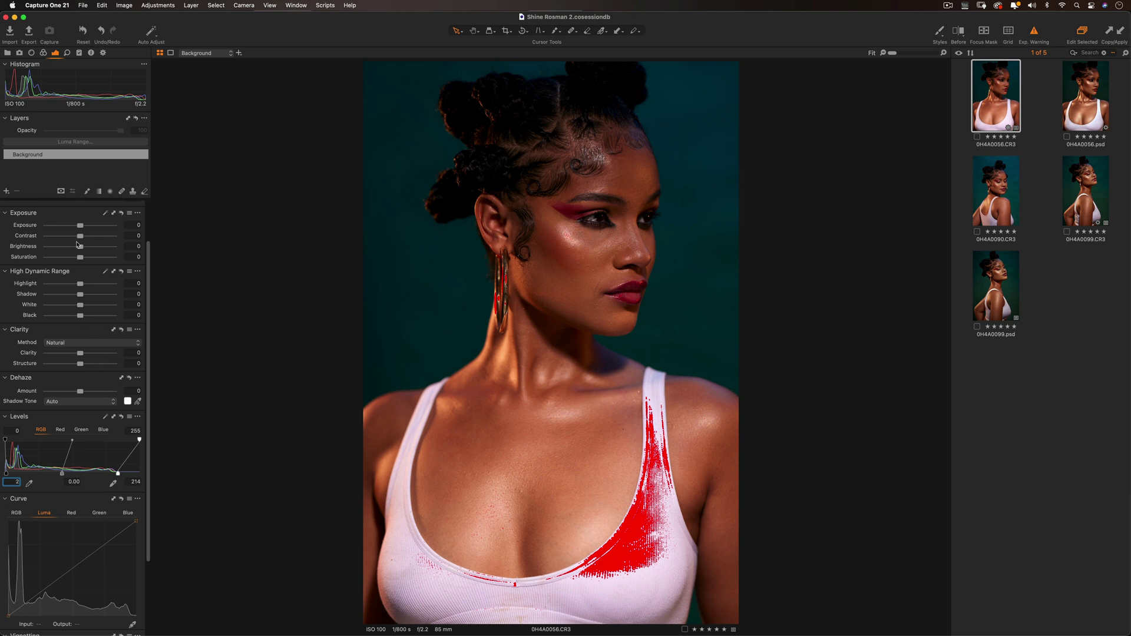
{"action": "left_click_drag", "start_coordinate": [118, 473], "coordinate": [116, 474]}
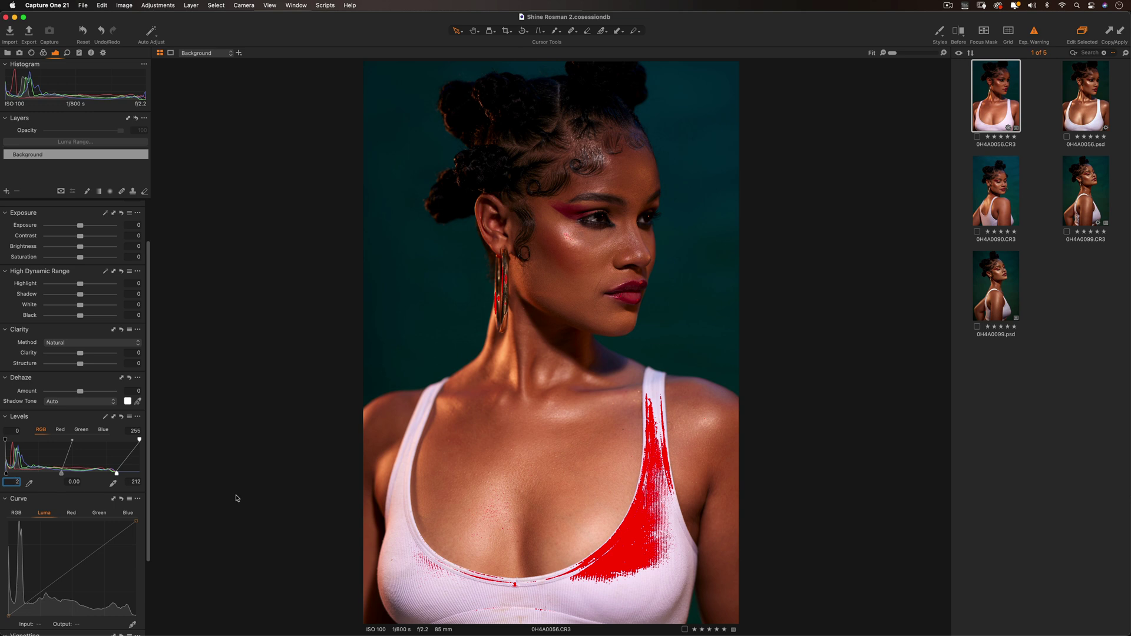
- Add a shadow anchor point to the Luma curve and a second point slightly raised in the highlights
{"action": "scroll", "coordinate": [75, 548], "scroll_direction": "down", "scroll_amount": 3}
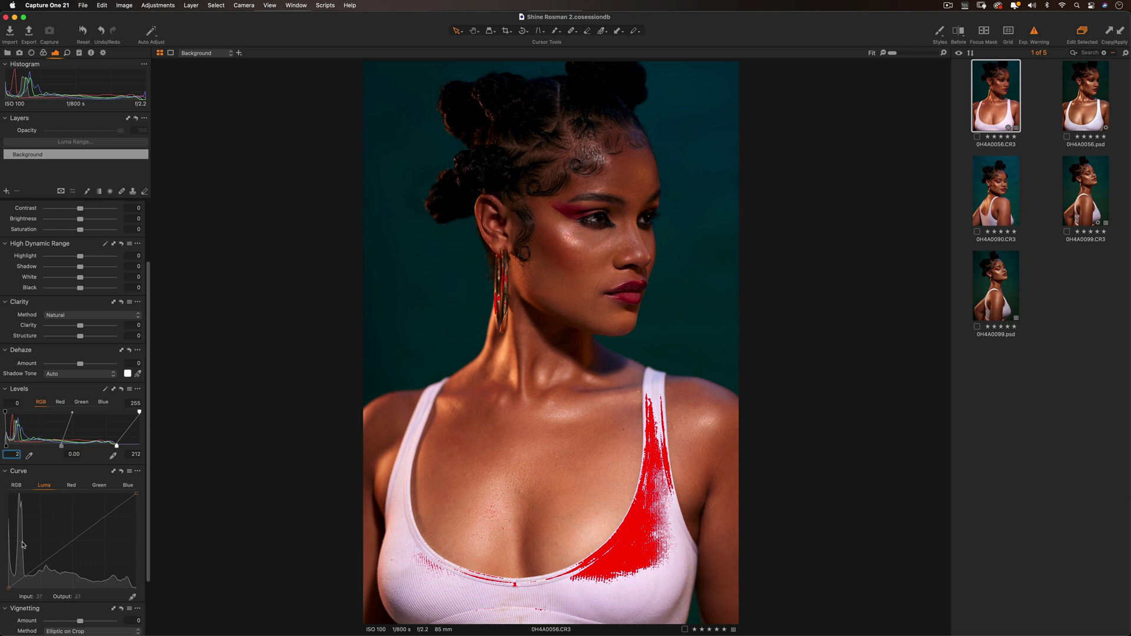
{"action": "left_click", "coordinate": [41, 567]}
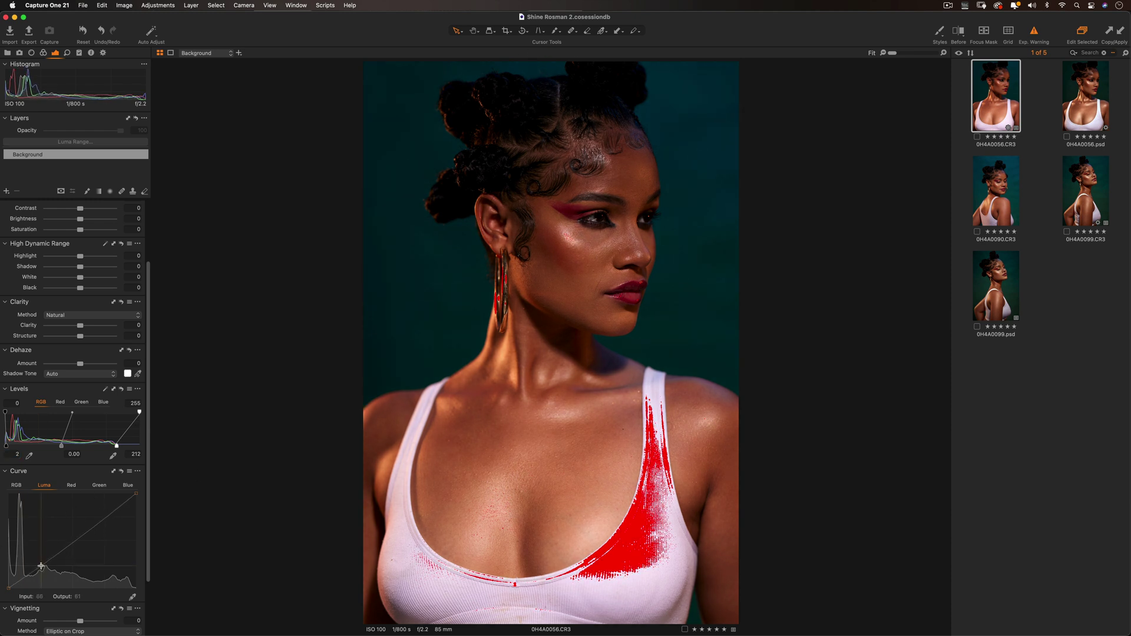
{"action": "left_click_drag", "start_coordinate": [105, 522], "coordinate": [104, 516]}
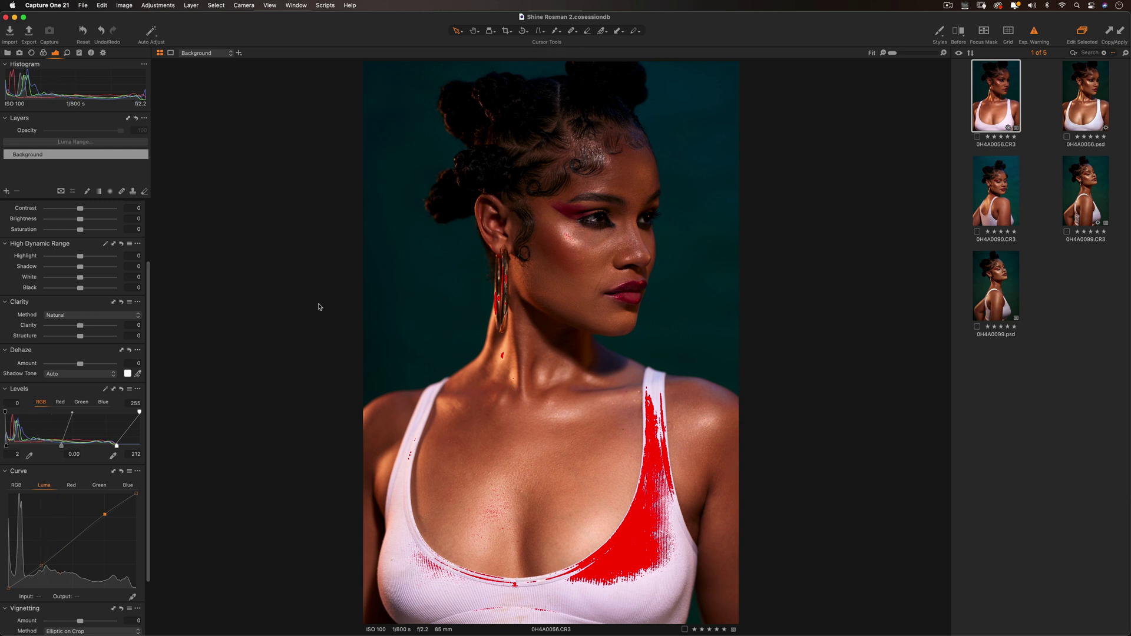
- Lower the High Dynamic Range Highlight to -68 to recover the clipped areas of the white top
{"action": "scroll", "coordinate": [40, 328], "scroll_direction": "up", "scroll_amount": 1}
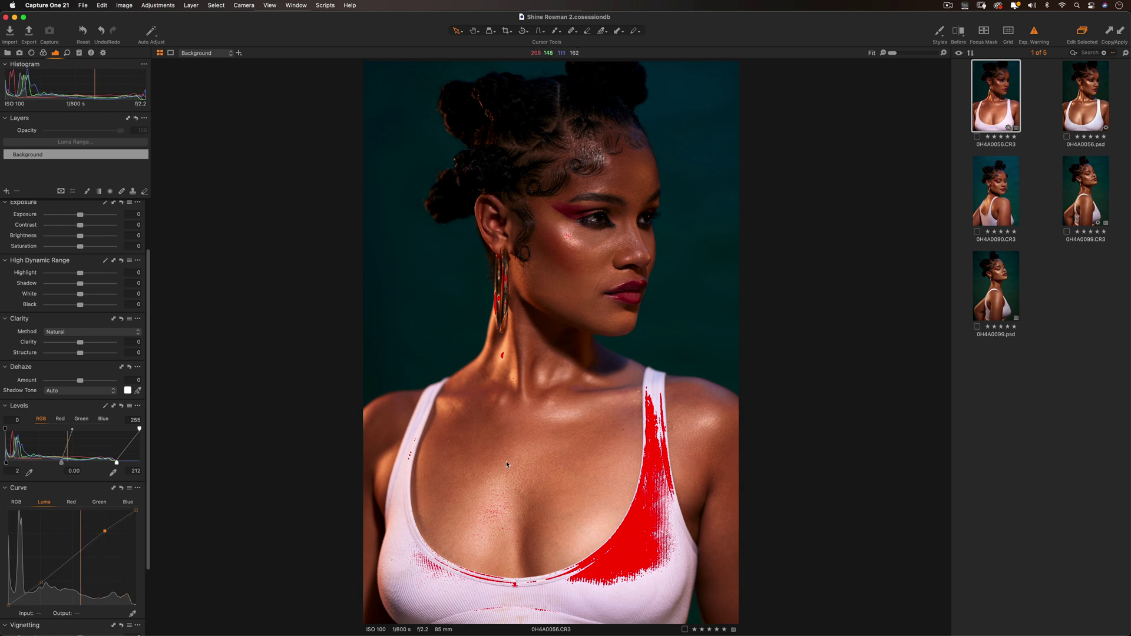
{"action": "left_click", "coordinate": [79, 273]}
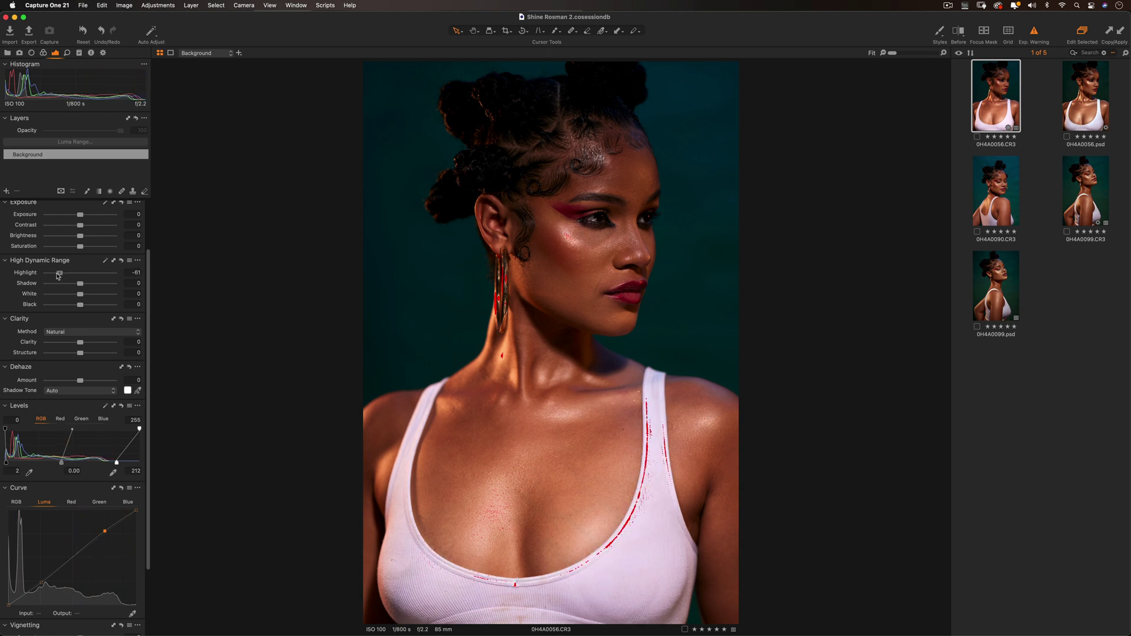
{"action": "left_click_drag", "start_coordinate": [84, 281], "coordinate": [55, 281]}
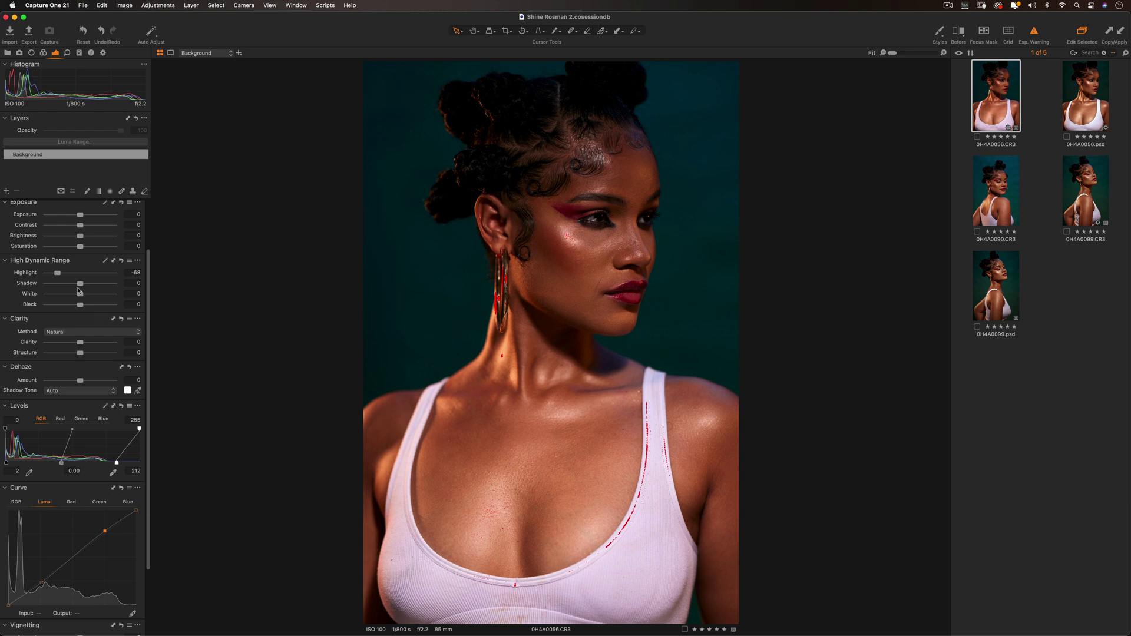
- Set the High Dynamic Range Shadow to 12 and White to -41, and turn off the exposure warning
{"action": "left_click_drag", "start_coordinate": [81, 287], "coordinate": [84, 287]}
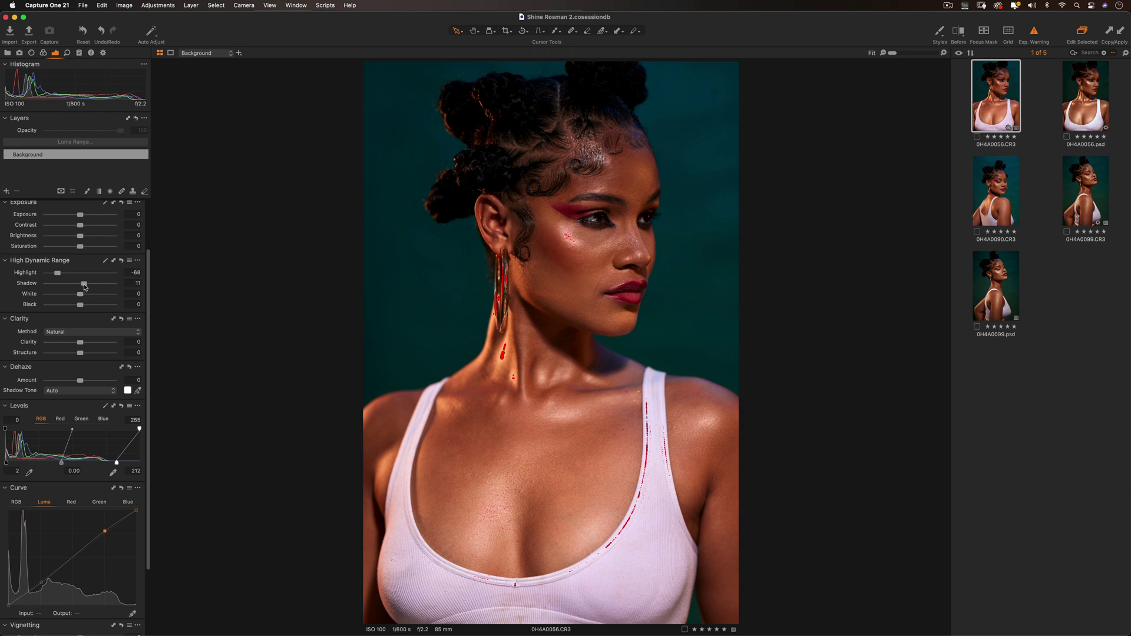
{"action": "double_click", "coordinate": [84, 286]}
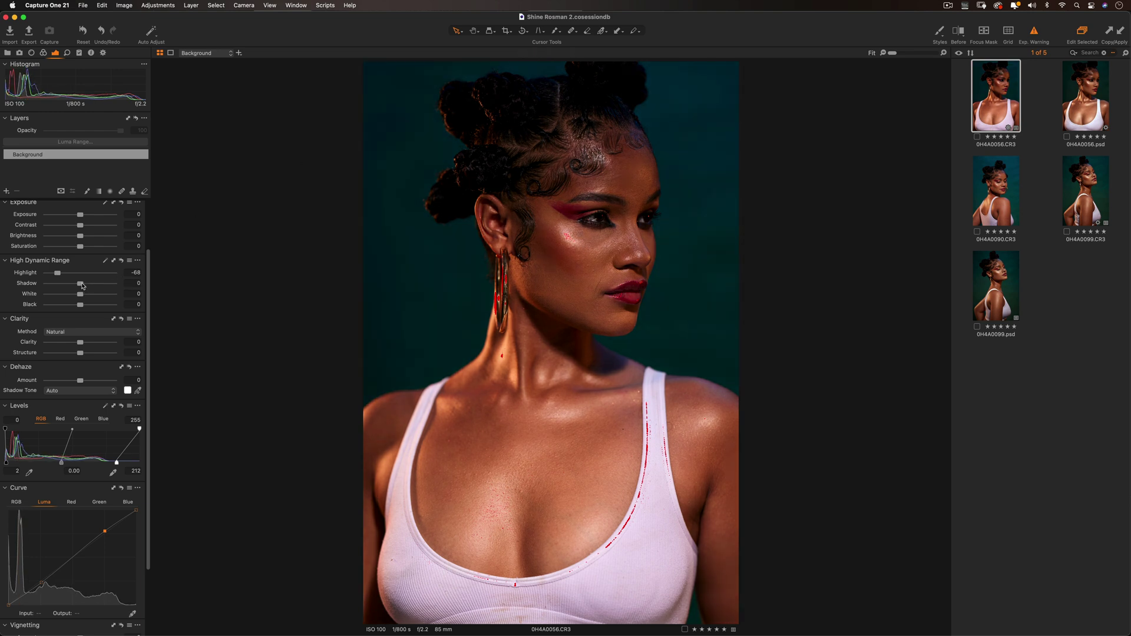
{"action": "left_click_drag", "start_coordinate": [80, 285], "coordinate": [84, 286]}
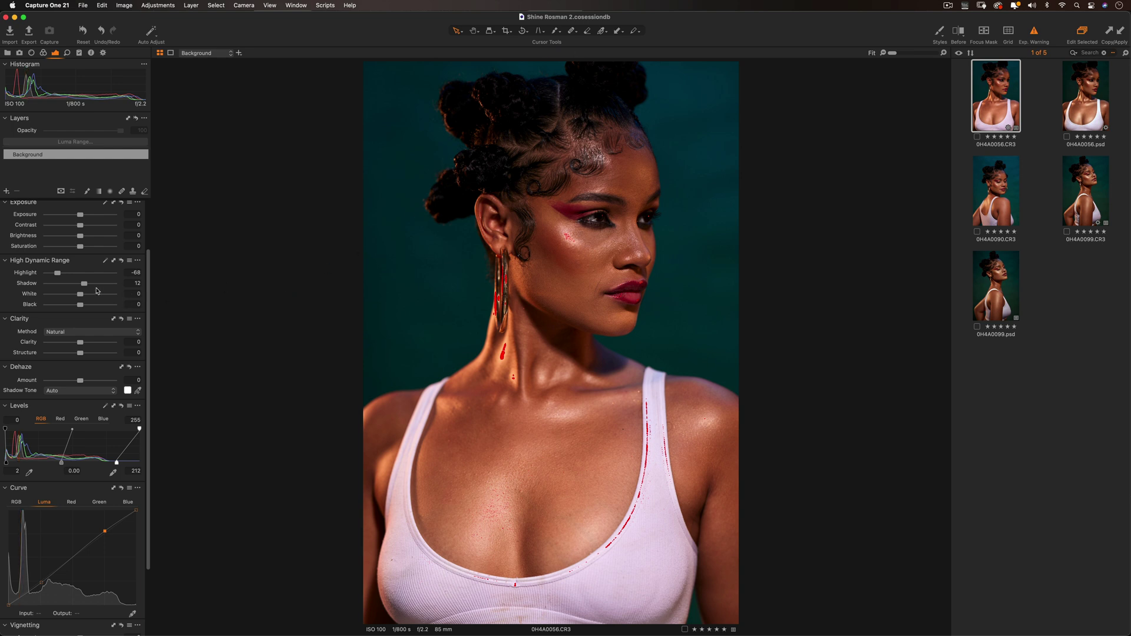
{"action": "mouse_move", "coordinate": [81, 296]}
{"action": "left_mouse_down"}
{"action": "mouse_move", "coordinate": [66, 297]}
{"action": "mouse_move", "coordinate": [115, 295]}
{"action": "mouse_move", "coordinate": [66, 296]}
{"action": "left_mouse_up"}
{"action": "left_click", "coordinate": [1035, 32]}
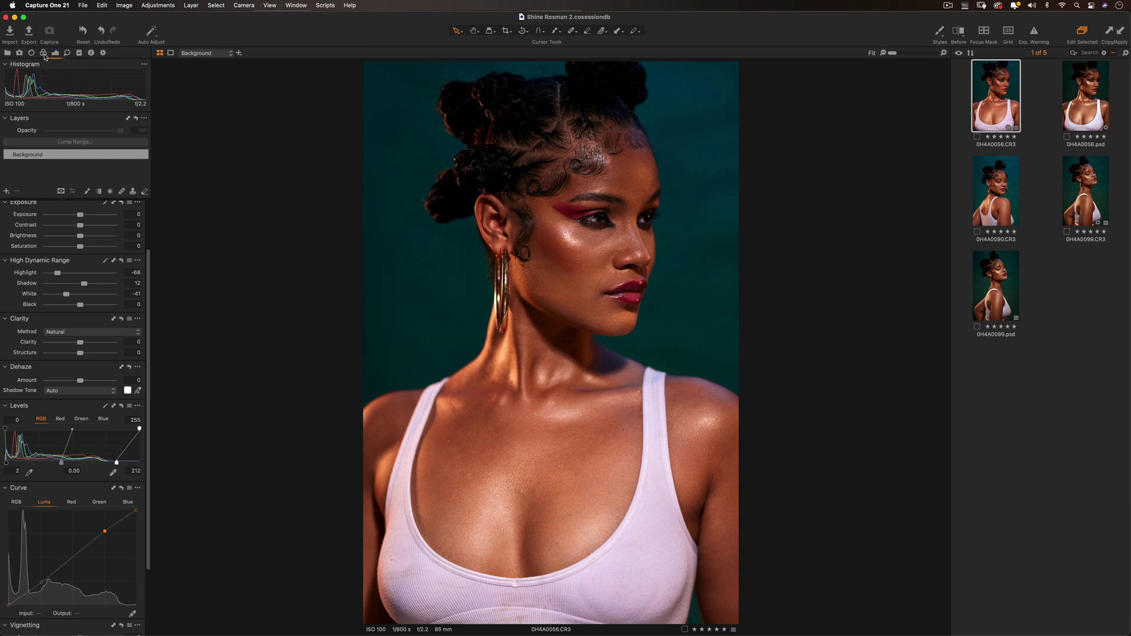
- Sample the teal background as a color range in the Advanced Color Editor
{"action": "left_click", "coordinate": [44, 54]}
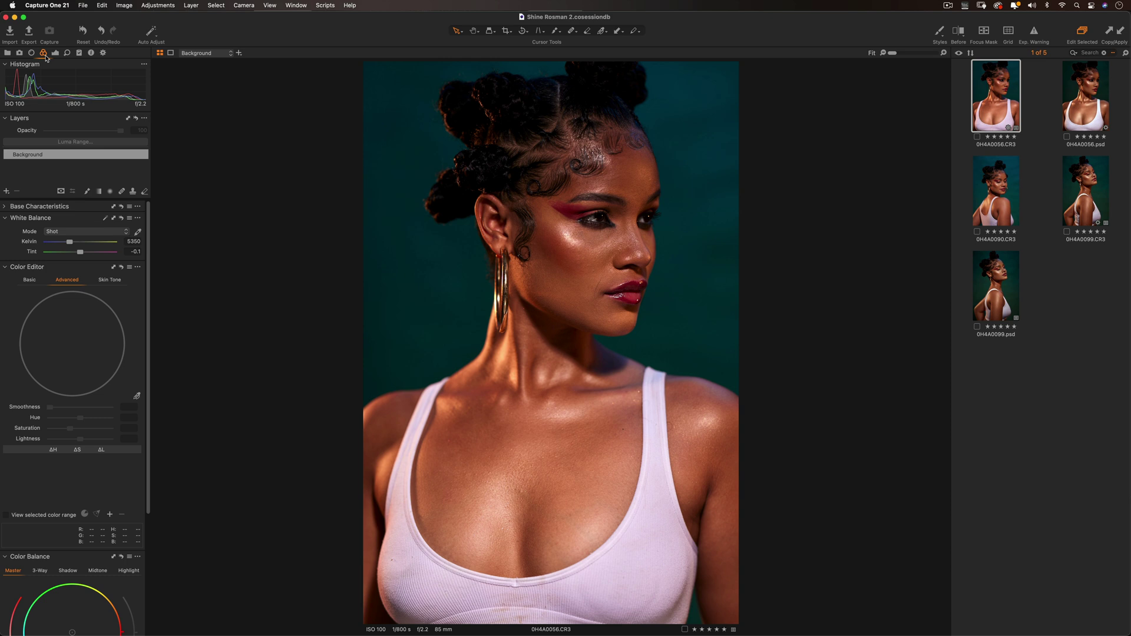
{"action": "scroll", "coordinate": [55, 310], "scroll_direction": "down", "scroll_amount": 1}
{"action": "left_click", "coordinate": [32, 277]}
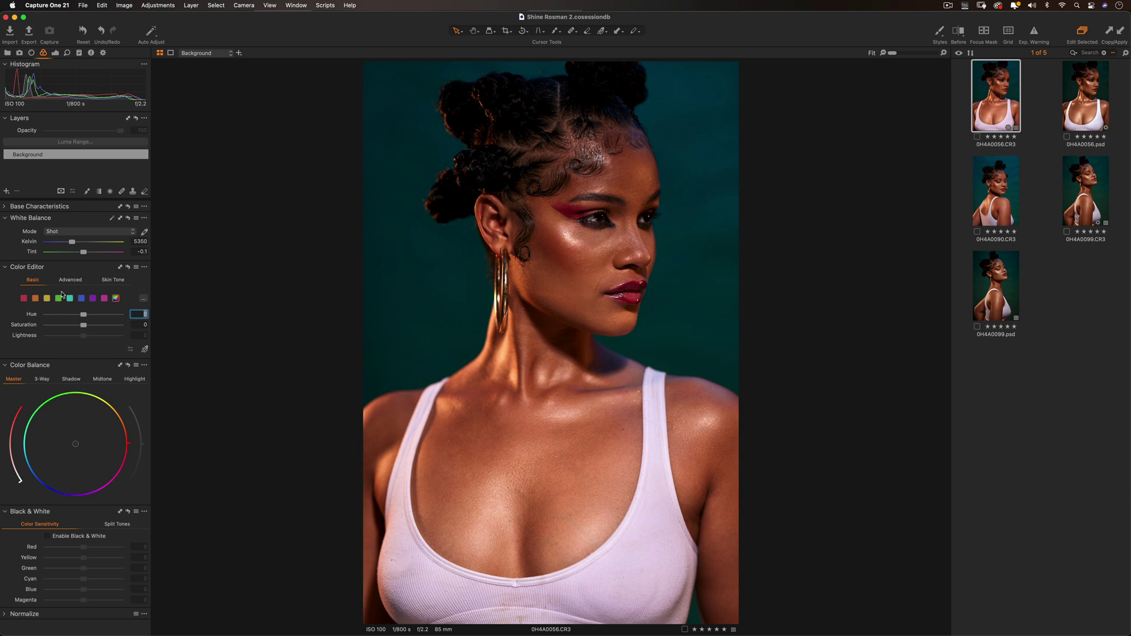
{"action": "left_click", "coordinate": [70, 282]}
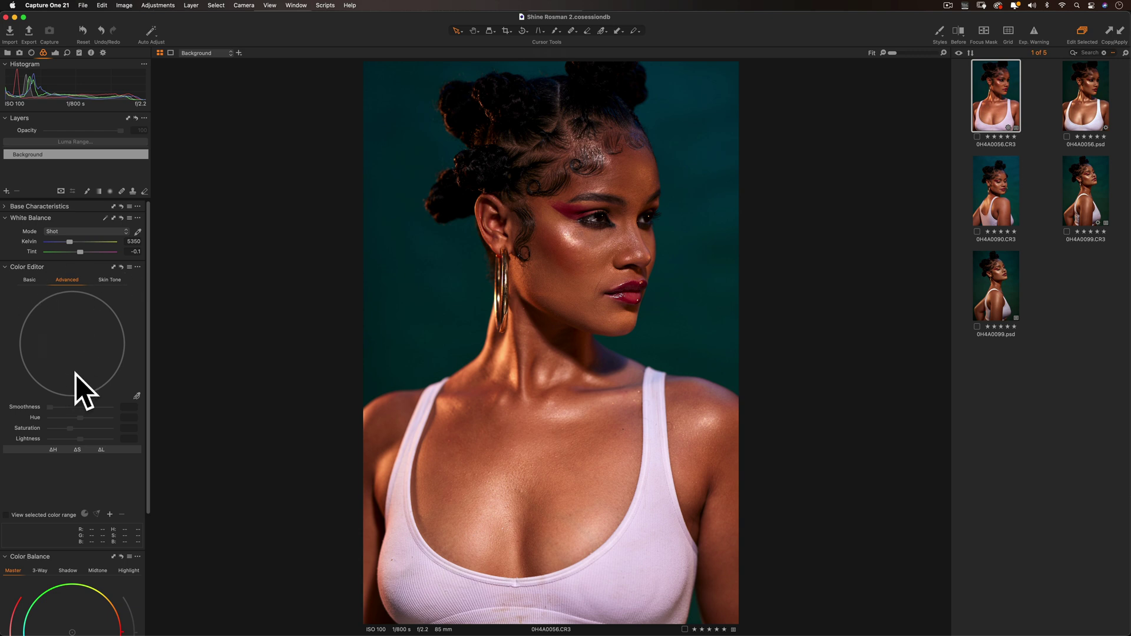
{"action": "left_click", "coordinate": [135, 397]}
{"action": "left_click", "coordinate": [401, 265]}
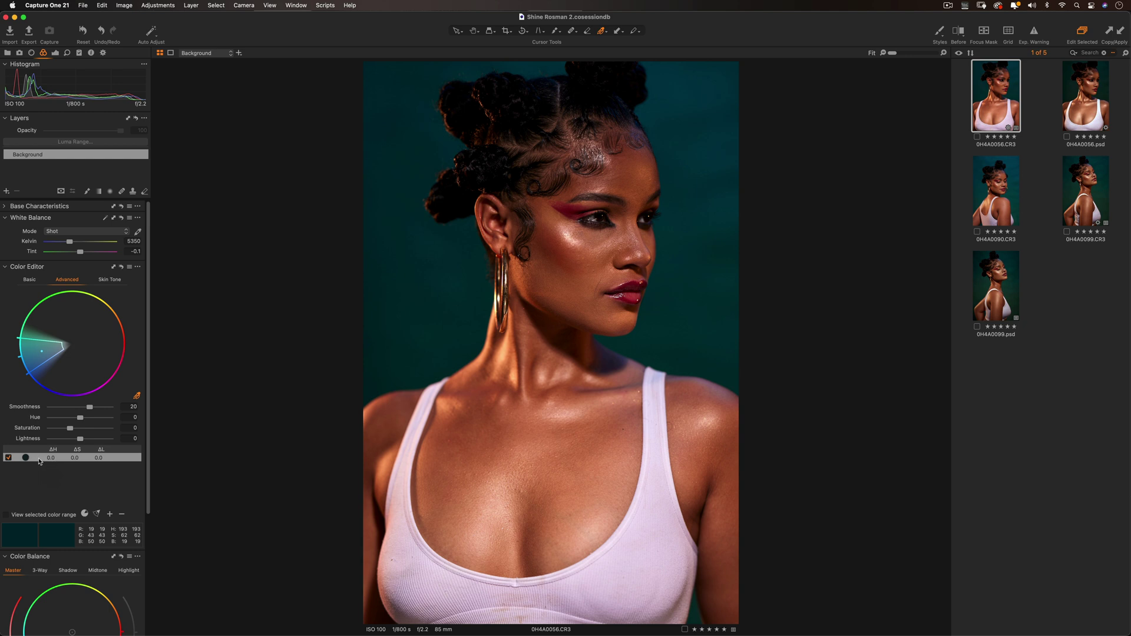
{"action": "left_click", "coordinate": [9, 459]}
- Sample the red eye shadow as a second Advanced Color Editor range and delete that range
{"action": "left_click", "coordinate": [571, 208]}
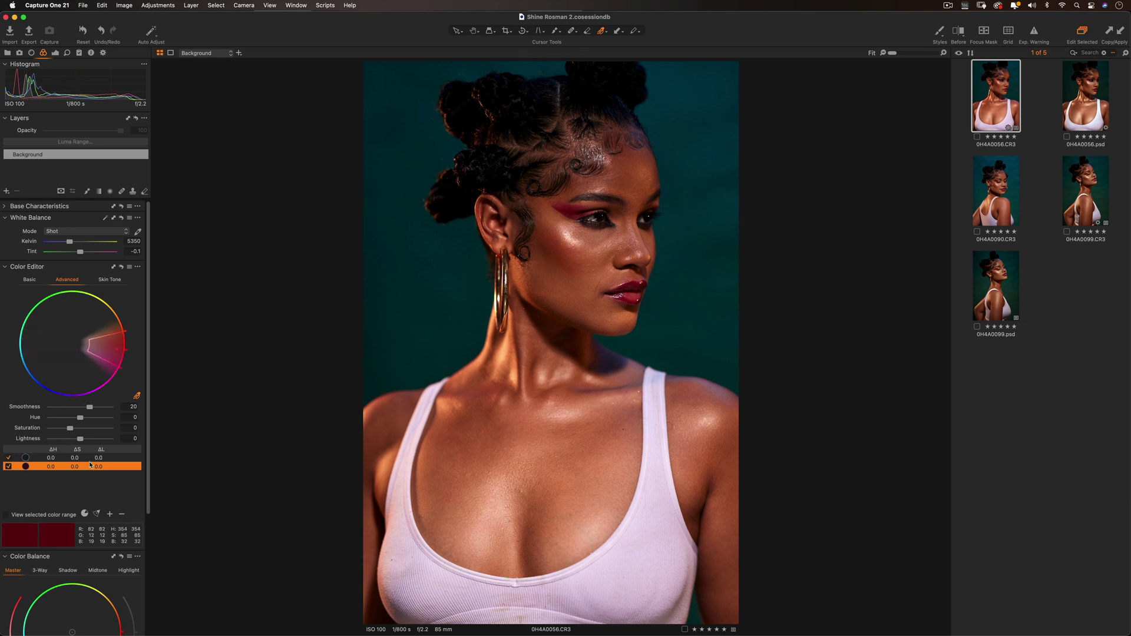
{"action": "left_click", "coordinate": [87, 458]}
{"action": "left_click", "coordinate": [85, 466]}
{"action": "left_click", "coordinate": [122, 515]}
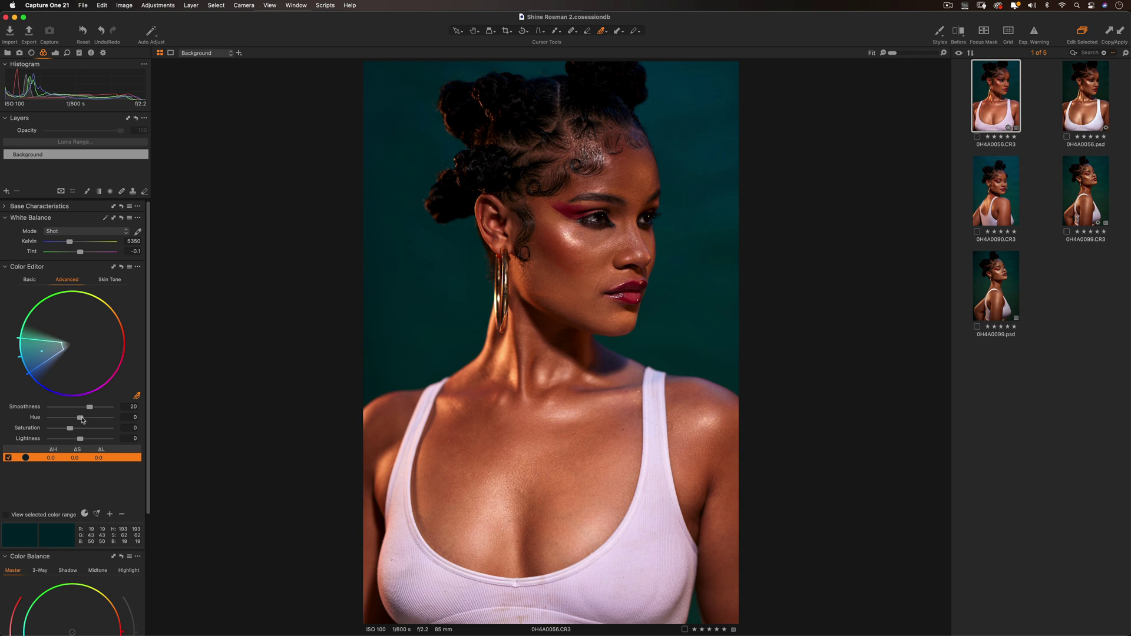
- Set the background color range to Hue -22.7, Saturation -10 and Lightness -13.4
{"action": "left_click_drag", "start_coordinate": [82, 418], "coordinate": [57, 419]}
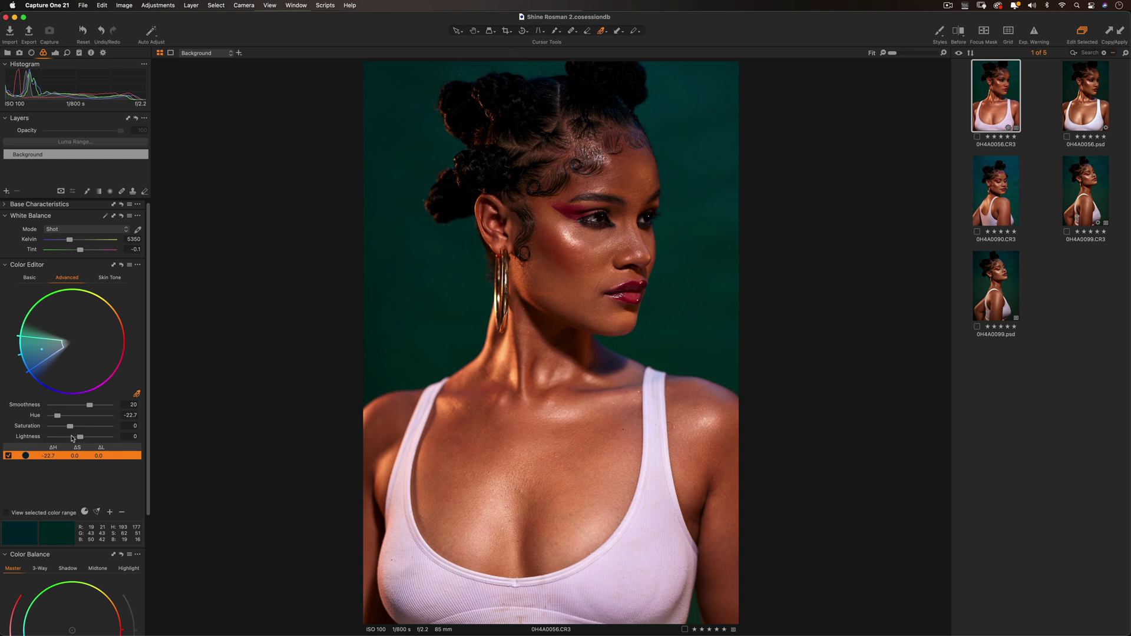
{"action": "mouse_move", "coordinate": [69, 427]}
{"action": "left_mouse_down"}
{"action": "mouse_move", "coordinate": [60, 429]}
{"action": "mouse_move", "coordinate": [109, 429]}
{"action": "mouse_move", "coordinate": [72, 430]}
{"action": "left_mouse_up"}
{"action": "left_click_drag", "start_coordinate": [72, 429], "coordinate": [67, 430]}
{"action": "left_click_drag", "start_coordinate": [80, 439], "coordinate": [112, 441]}
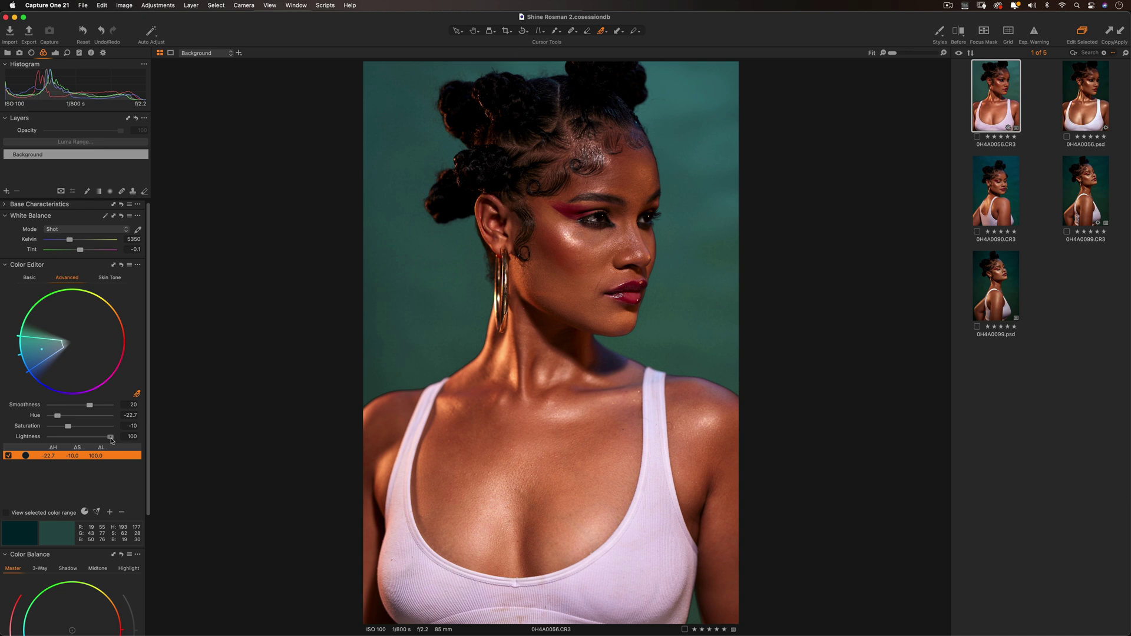
{"action": "left_click_drag", "start_coordinate": [112, 441], "coordinate": [78, 440]}
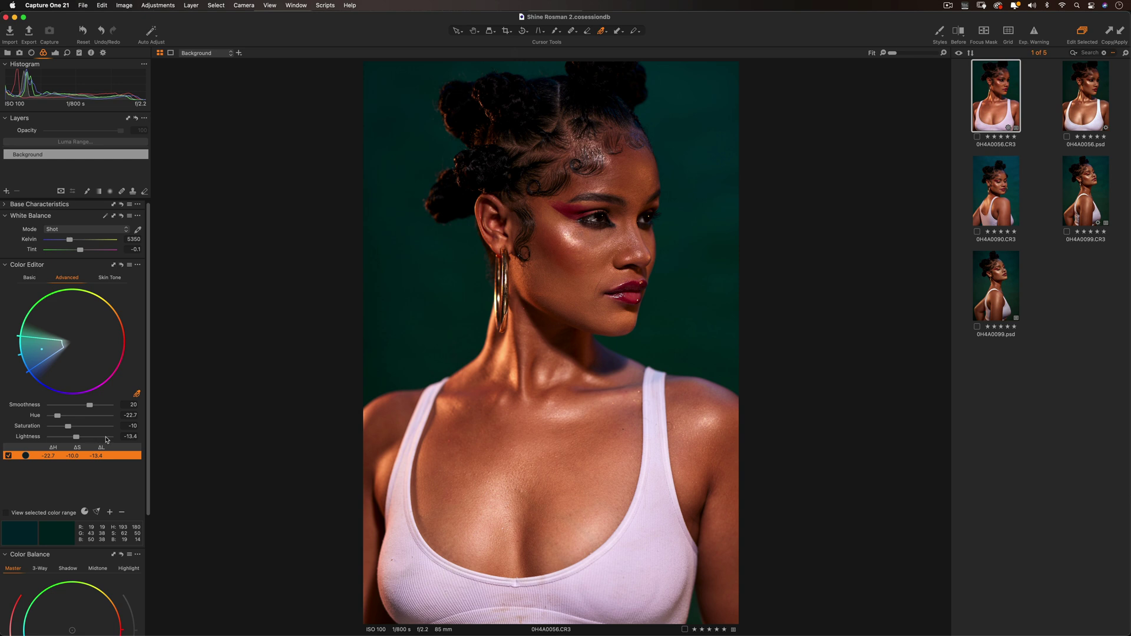
- Sample the forehead skin in the Skin Tone Color Editor and set its Amount Hue to 1.1
{"action": "left_click", "coordinate": [110, 278]}
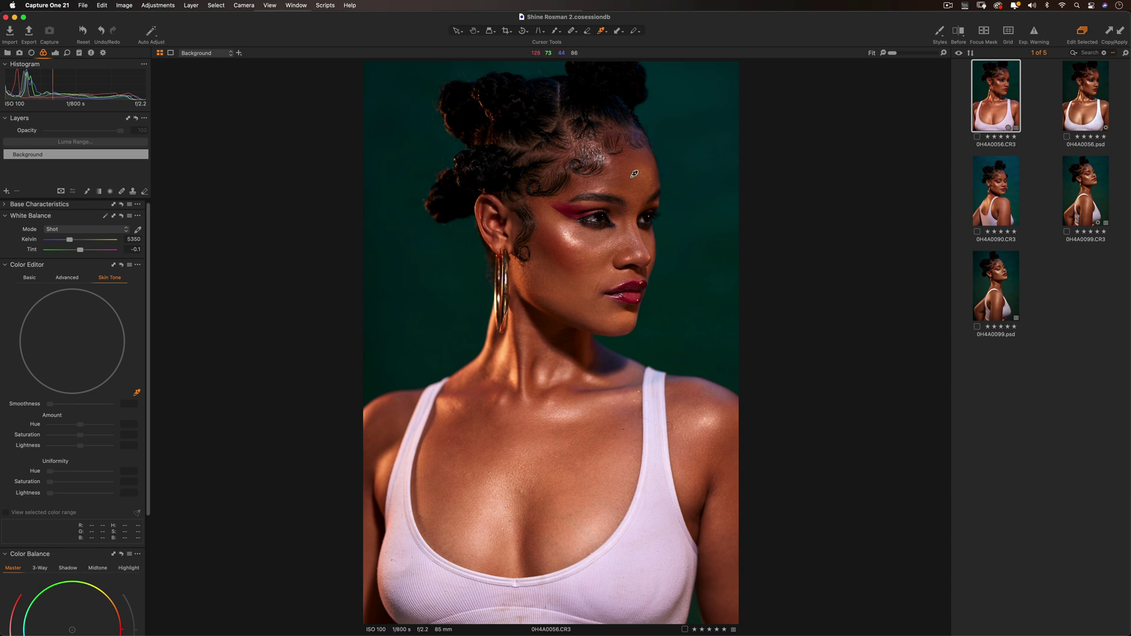
{"action": "left_click", "coordinate": [632, 178]}
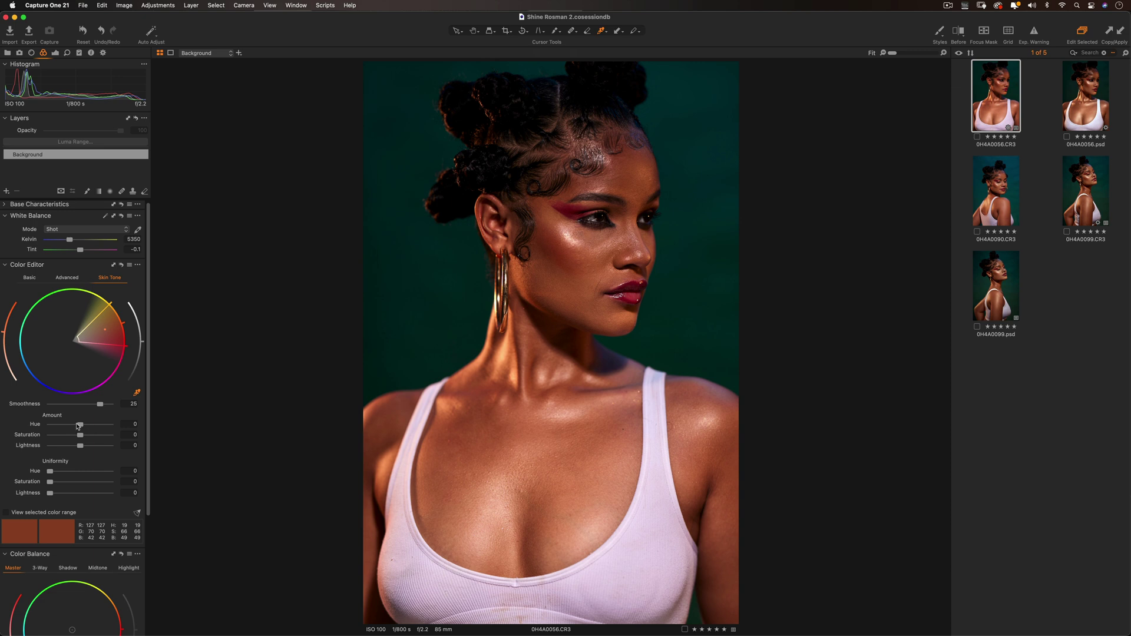
{"action": "left_click_drag", "start_coordinate": [81, 429], "coordinate": [93, 429]}
{"action": "left_click_drag", "start_coordinate": [92, 429], "coordinate": [92, 430]}
{"action": "mouse_move", "coordinate": [90, 429]}
{"action": "left_mouse_down"}
{"action": "mouse_move", "coordinate": [51, 427]}
{"action": "mouse_move", "coordinate": [87, 429]}
{"action": "left_mouse_up"}
- Set the skin tone Amount Saturation to 4.8, and try Lightness at 7.4 before resetting it to 0
{"action": "left_click_drag", "start_coordinate": [80, 437], "coordinate": [85, 439]}
{"action": "left_click_drag", "start_coordinate": [79, 446], "coordinate": [103, 448]}
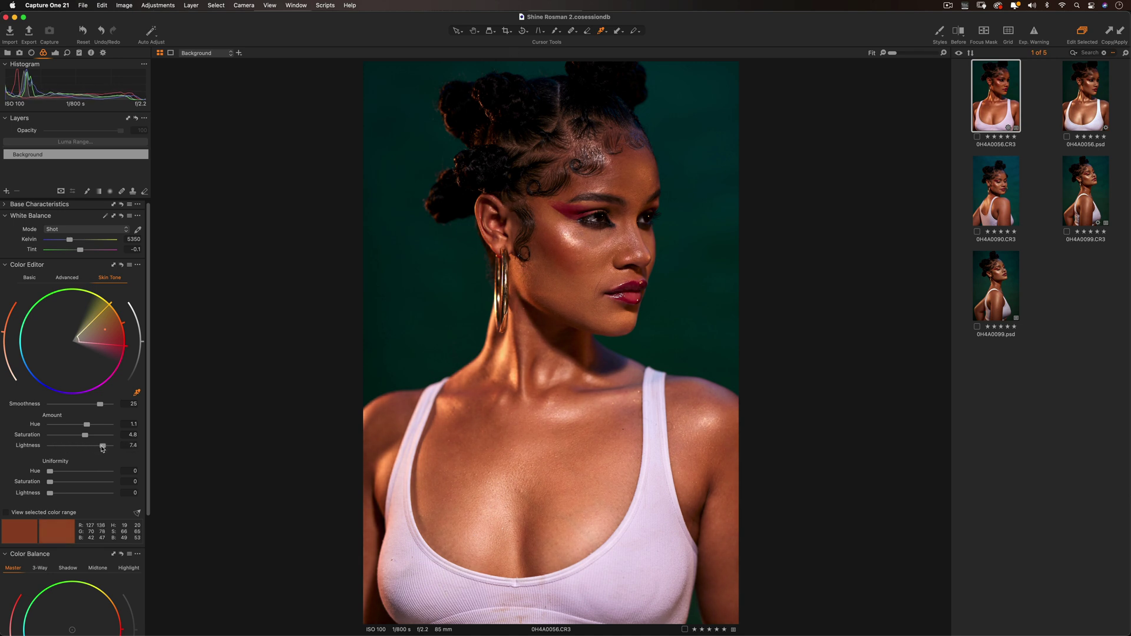
{"action": "double_click", "coordinate": [102, 448]}
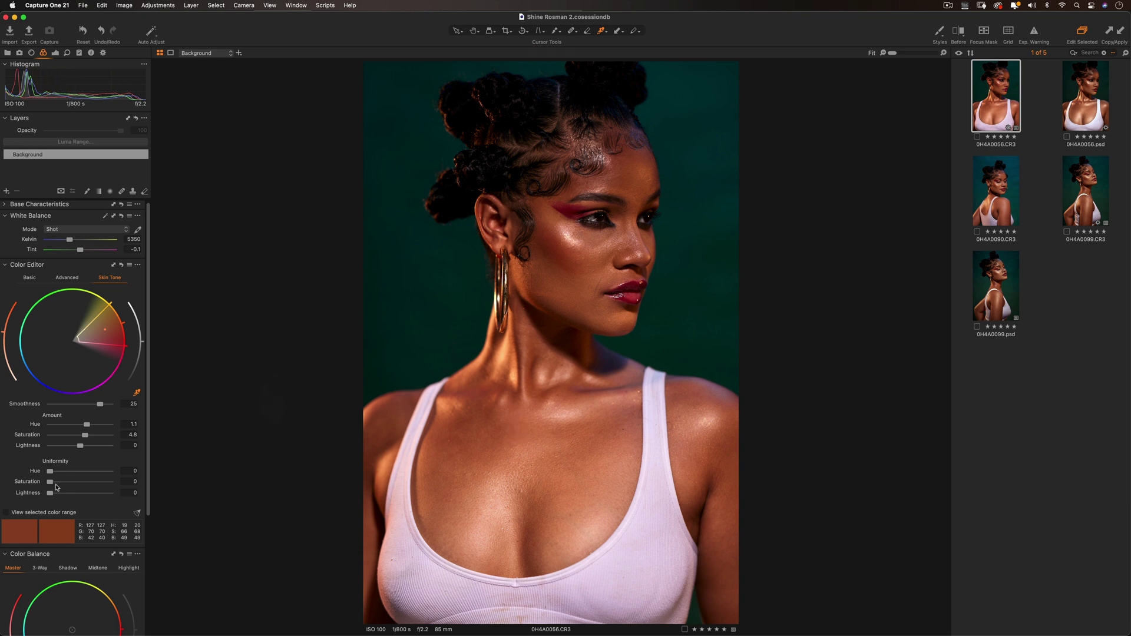
- Try extreme skin tone Uniformity Hue values, settle on 31.5, and compare with the Color Editor adjustments temporarily off
{"action": "left_click_drag", "start_coordinate": [50, 472], "coordinate": [136, 474]}
{"action": "double_click", "coordinate": [39, 472]}
{"action": "left_click_drag", "start_coordinate": [50, 472], "coordinate": [154, 485]}
{"action": "left_click", "coordinate": [79, 472]}
{"action": "left_click_drag", "start_coordinate": [80, 472], "coordinate": [68, 474]}
{"action": "left_click_drag", "start_coordinate": [122, 266], "coordinate": [122, 266]}
- Try lightness changes on the Color Balance highlights, midtones and shadows, and reset the Color Balance
{"action": "scroll", "coordinate": [122, 388], "scroll_direction": "down", "scroll_amount": 3}
{"action": "scroll", "coordinate": [122, 387], "scroll_direction": "down", "scroll_amount": 10}
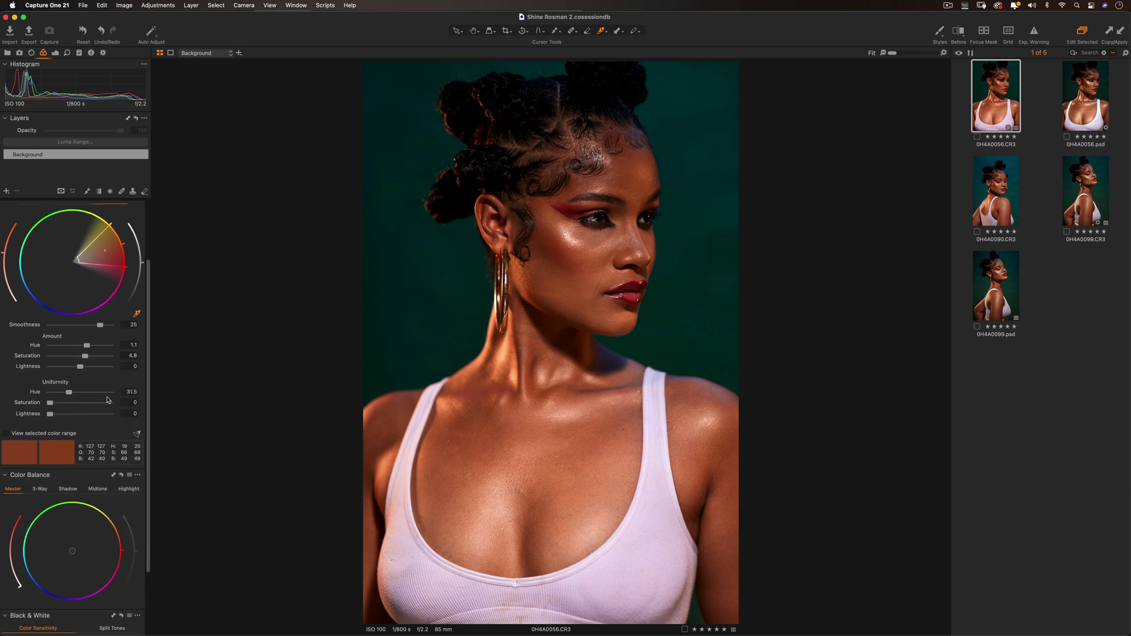
{"action": "scroll", "coordinate": [109, 400], "scroll_direction": "down", "scroll_amount": 4}
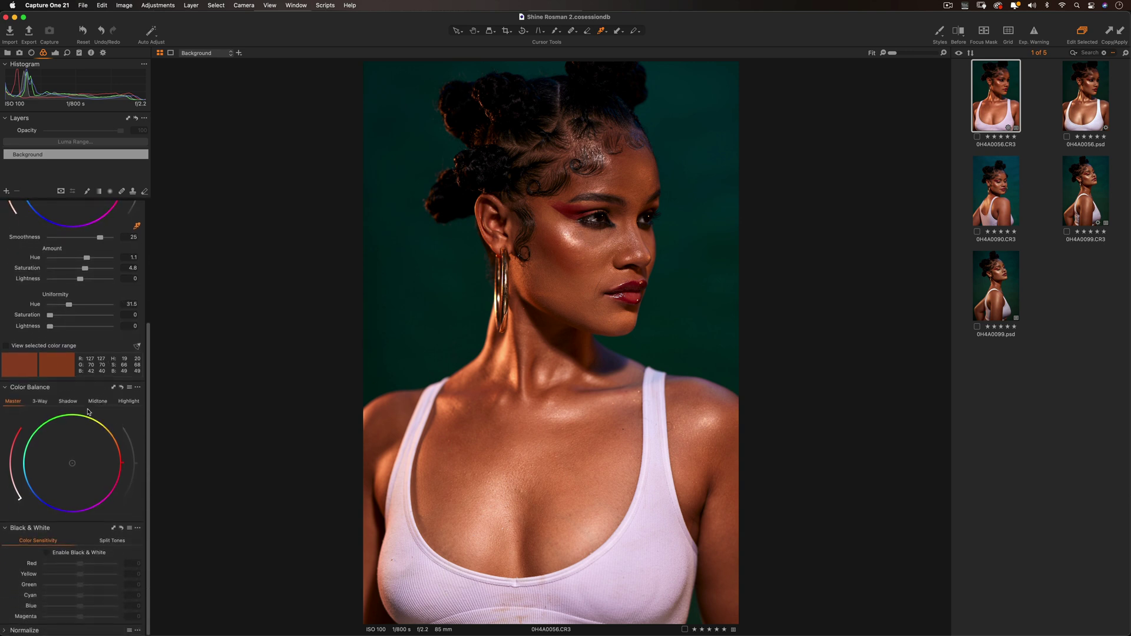
{"action": "left_click", "coordinate": [129, 401]}
{"action": "mouse_move", "coordinate": [10, 390]}
{"action": "left_click_drag", "start_coordinate": [137, 467], "coordinate": [131, 442]}
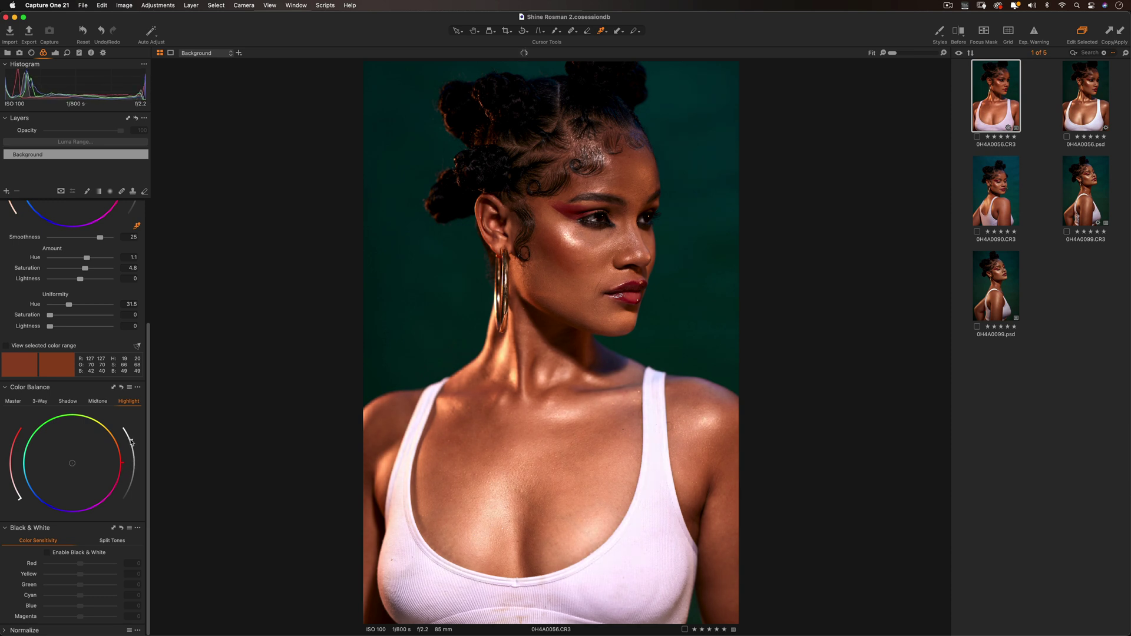
{"action": "left_click_drag", "start_coordinate": [131, 442], "coordinate": [132, 472]}
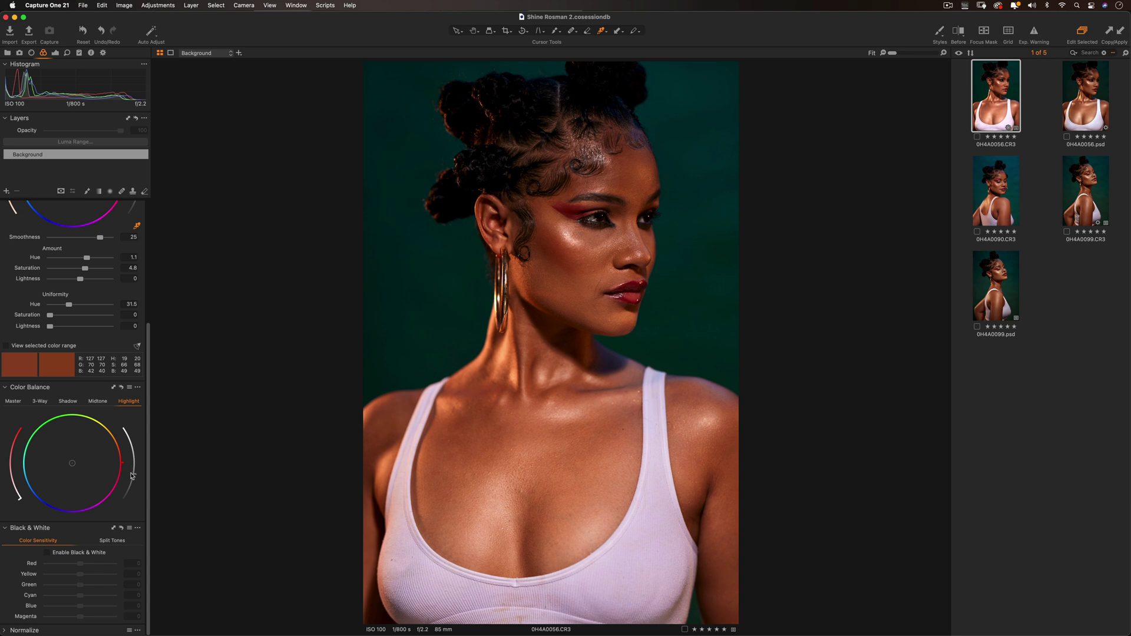
{"action": "left_click", "coordinate": [98, 402]}
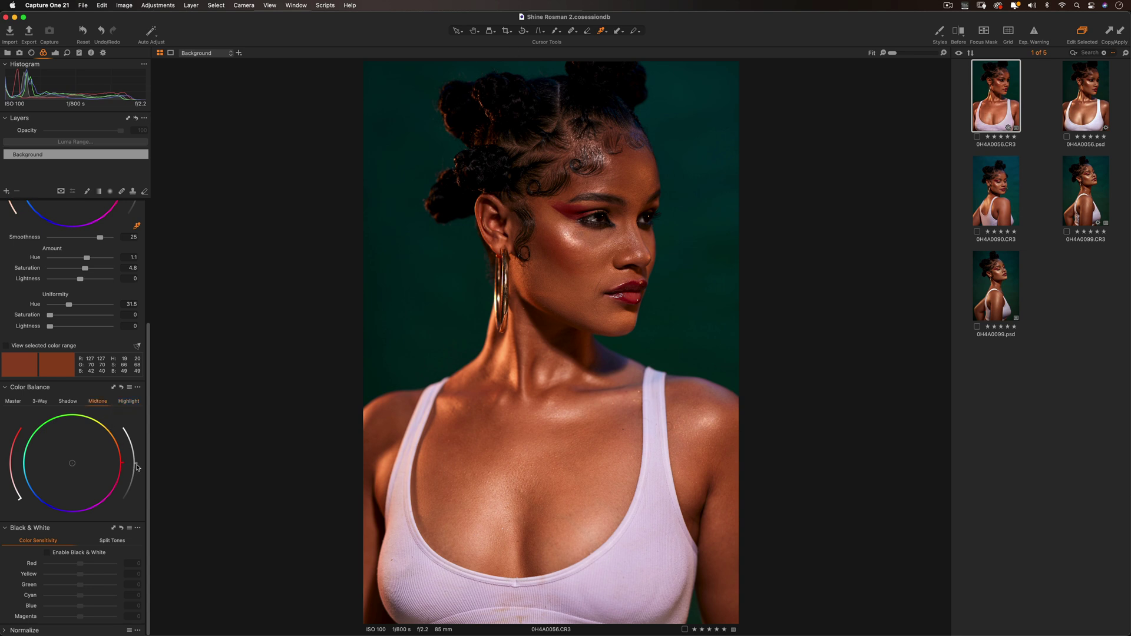
{"action": "left_click_drag", "start_coordinate": [137, 464], "coordinate": [133, 477]}
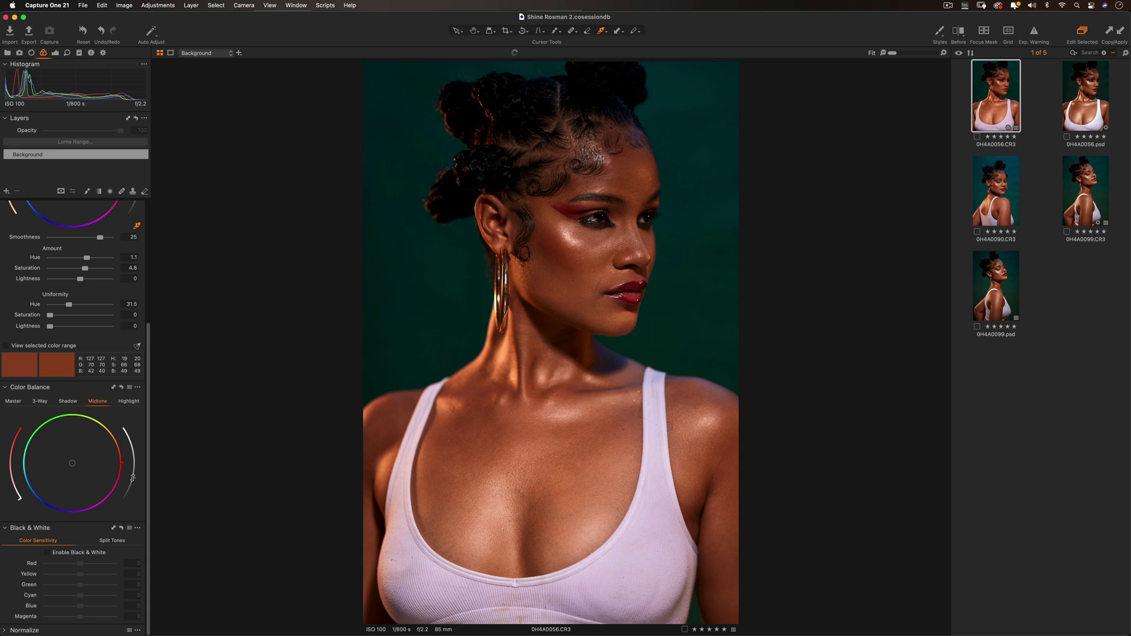
{"action": "left_click", "coordinate": [68, 401]}
{"action": "left_click_drag", "start_coordinate": [138, 467], "coordinate": [136, 467]}
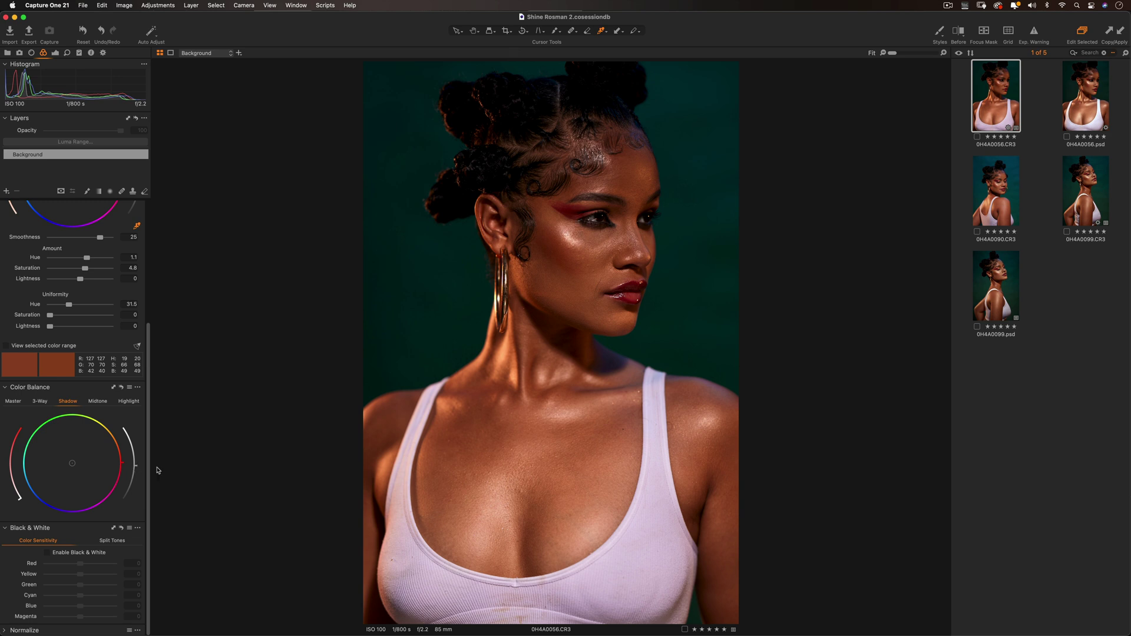
{"action": "left_click", "coordinate": [122, 388]}
- Tint the Color Balance highlights slightly toward cyan
{"action": "left_click", "coordinate": [102, 403]}
{"action": "left_click", "coordinate": [129, 402]}
{"action": "mouse_move", "coordinate": [94, 492]}
{"action": "left_mouse_down"}
{"action": "mouse_move", "coordinate": [72, 463]}
{"action": "mouse_move", "coordinate": [95, 462]}
{"action": "left_mouse_up"}
{"action": "left_click_drag", "start_coordinate": [95, 462], "coordinate": [61, 460]}
- Warm the Color Balance midtones and shadows slightly toward orange
{"action": "left_click", "coordinate": [98, 403]}
{"action": "left_click_drag", "start_coordinate": [74, 462], "coordinate": [75, 462]}
{"action": "left_click_drag", "start_coordinate": [74, 464], "coordinate": [78, 460]}
{"action": "left_click", "coordinate": [68, 402]}
{"action": "left_click_drag", "start_coordinate": [72, 464], "coordinate": [76, 461]}
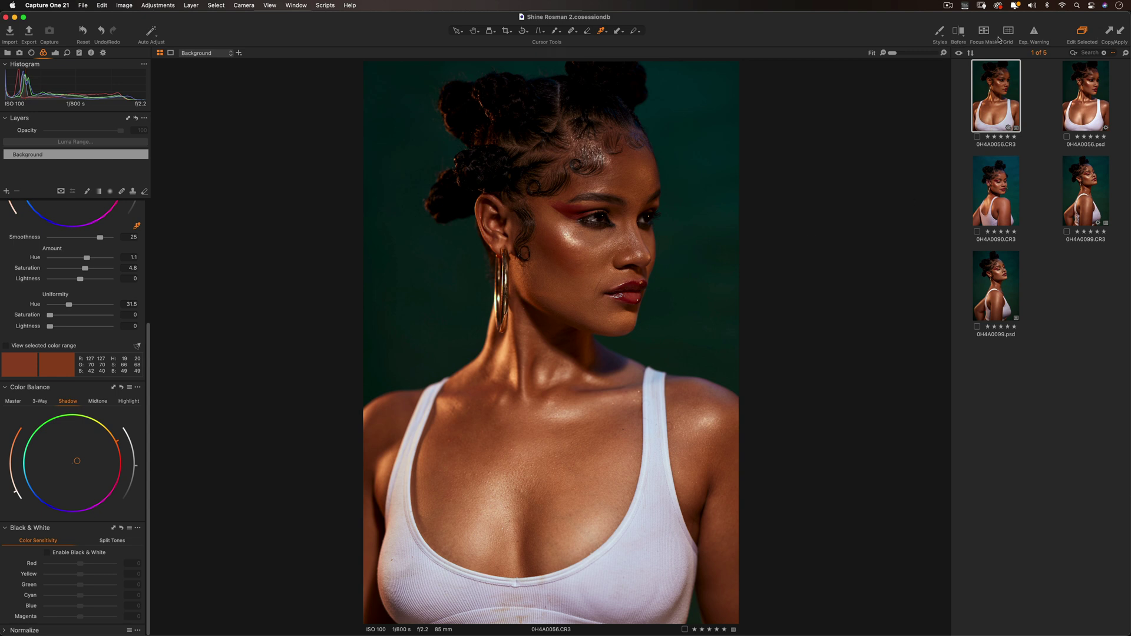
- Compare the edited portrait with its unedited before view
{"action": "left_click", "coordinate": [959, 34]}
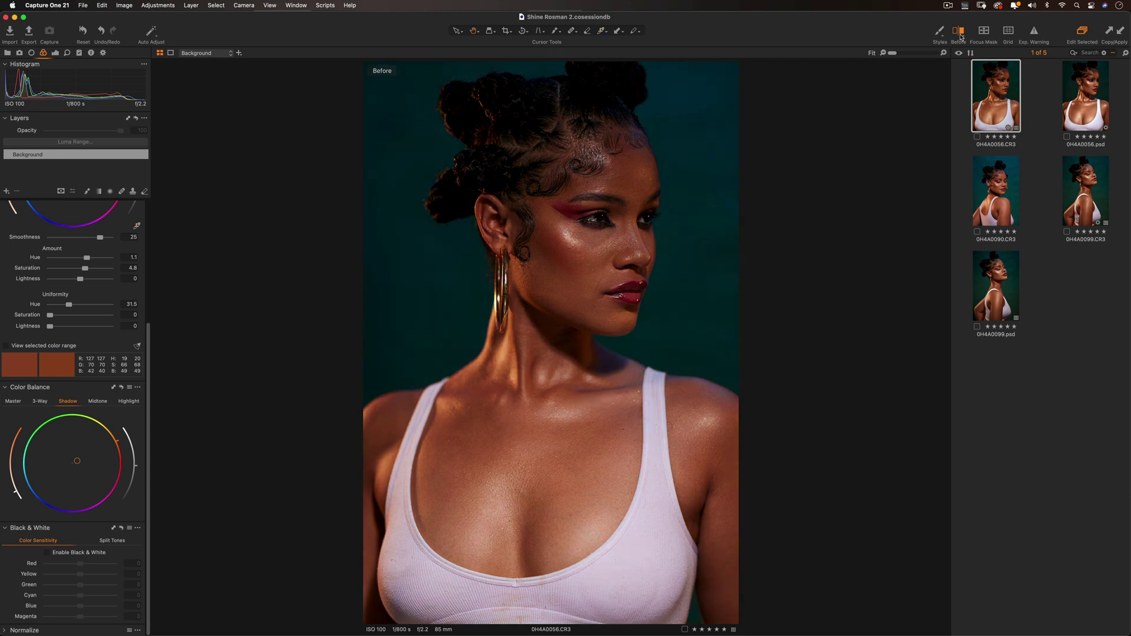
{"action": "left_click", "coordinate": [959, 34]}
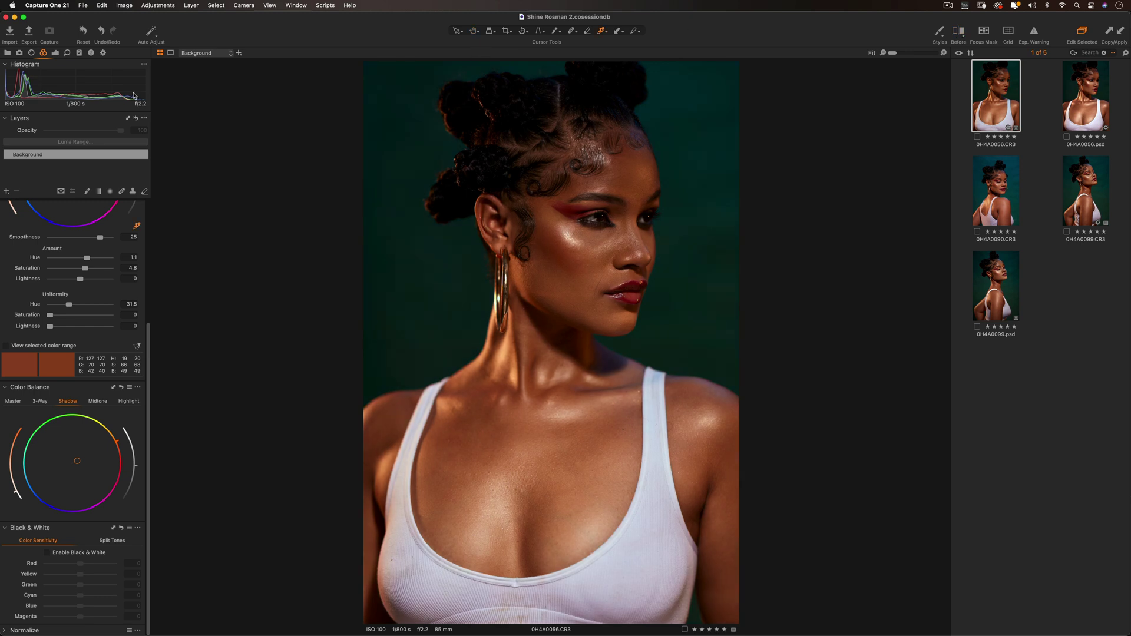
{"action": "left_click", "coordinate": [56, 53]}
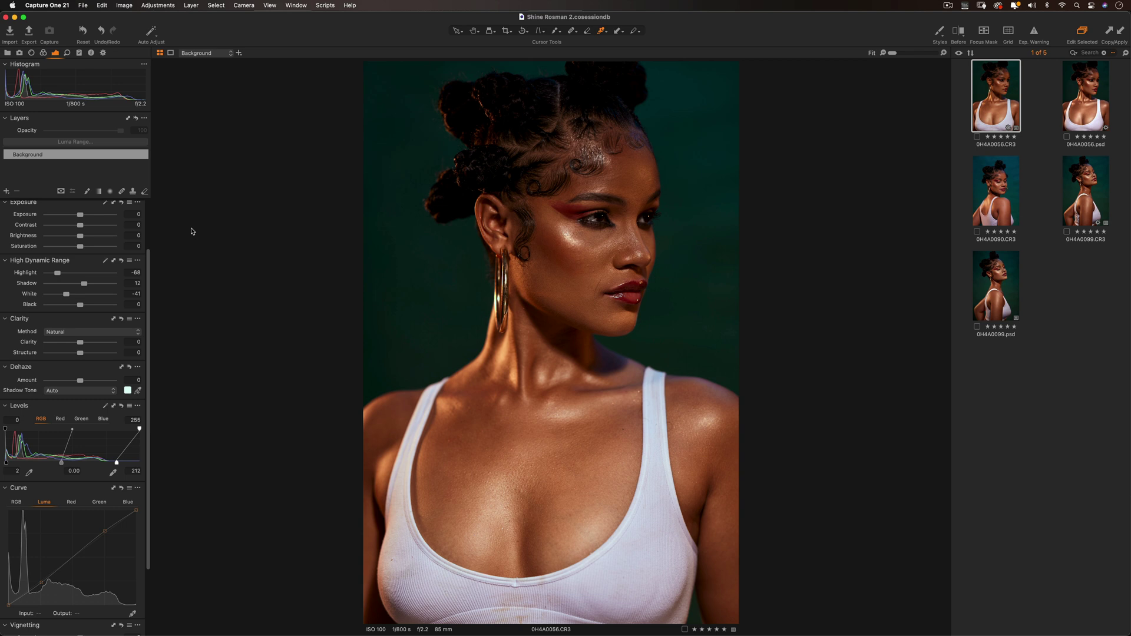
{"action": "left_click", "coordinate": [961, 36]}
{"action": "left_click", "coordinate": [960, 35]}
- Set the RGB Levels input white point to 198 and check for clipping with the exposure warning
{"action": "left_click_drag", "start_coordinate": [117, 463], "coordinate": [108, 464]}
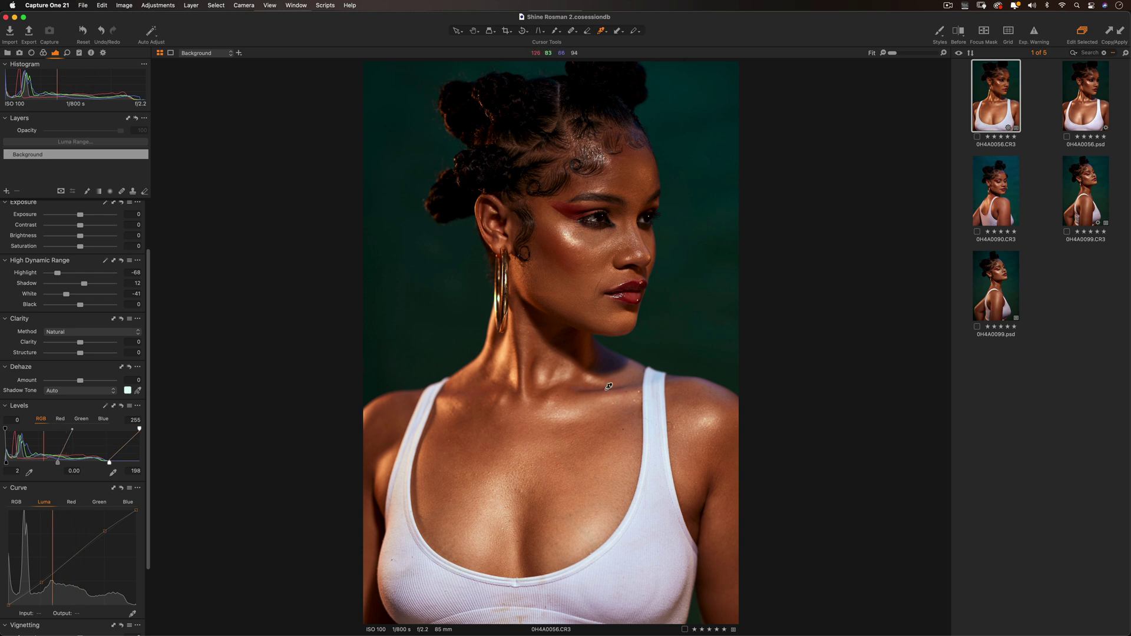
{"action": "left_click", "coordinate": [1040, 32]}
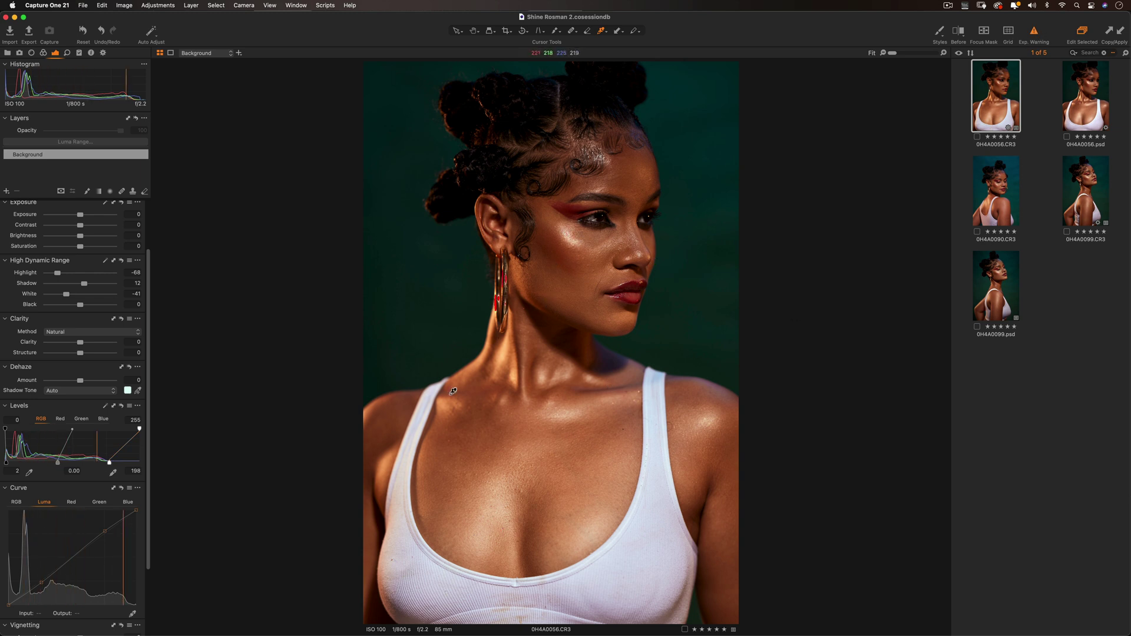
{"action": "left_click", "coordinate": [1038, 34]}
- Set Clarity to 6 and Structure to 12 using the Natural method
{"action": "left_click_drag", "start_coordinate": [80, 343], "coordinate": [85, 354]}
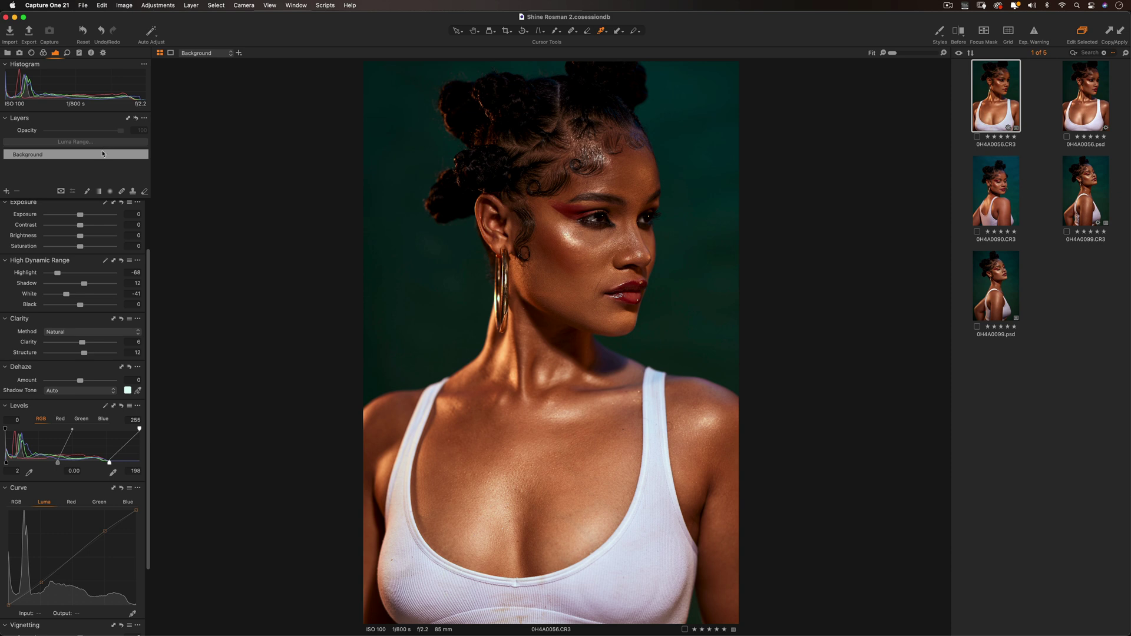
{"action": "scroll", "coordinate": [118, 213], "scroll_direction": "down", "scroll_amount": 3}
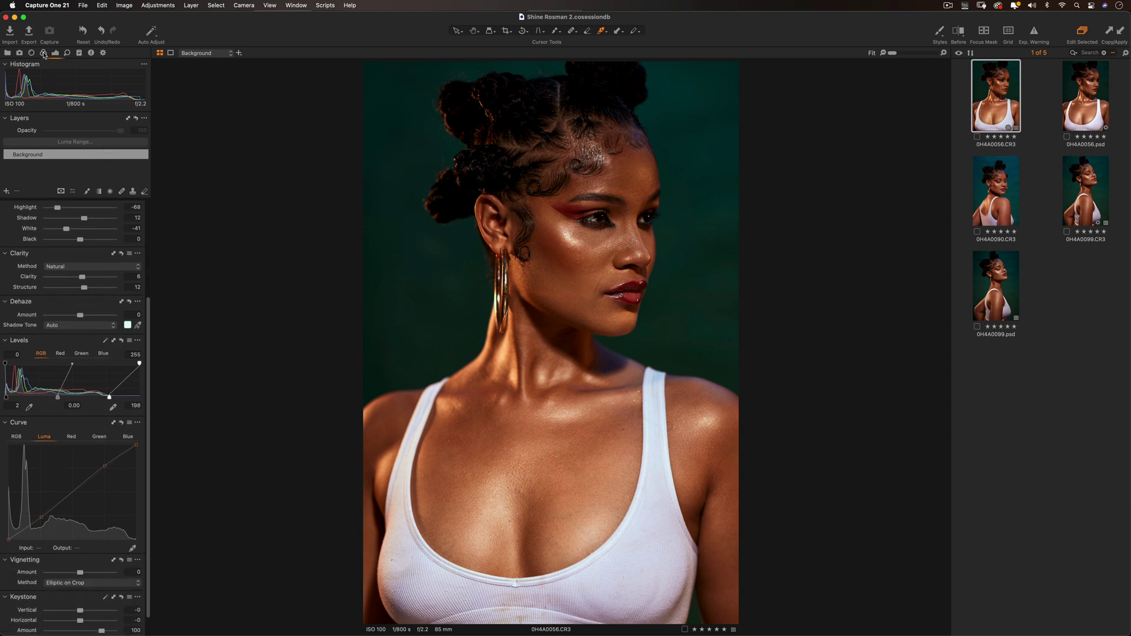
- Fine-tune the lightness of the Color Balance highlights and open 0H4A0056.psd to compare with the finished edit
{"action": "left_click", "coordinate": [43, 53]}
{"action": "scroll", "coordinate": [79, 305], "scroll_direction": "up", "scroll_amount": 3}
{"action": "scroll", "coordinate": [80, 304], "scroll_direction": "up", "scroll_amount": 5}
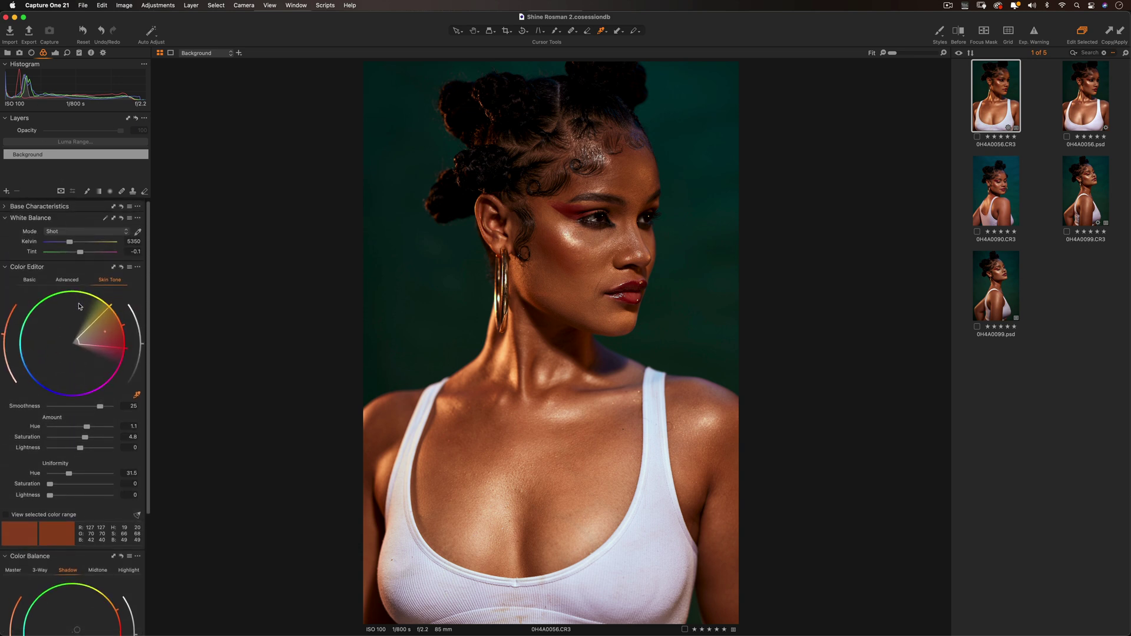
{"action": "scroll", "coordinate": [79, 341], "scroll_direction": "down", "scroll_amount": 4}
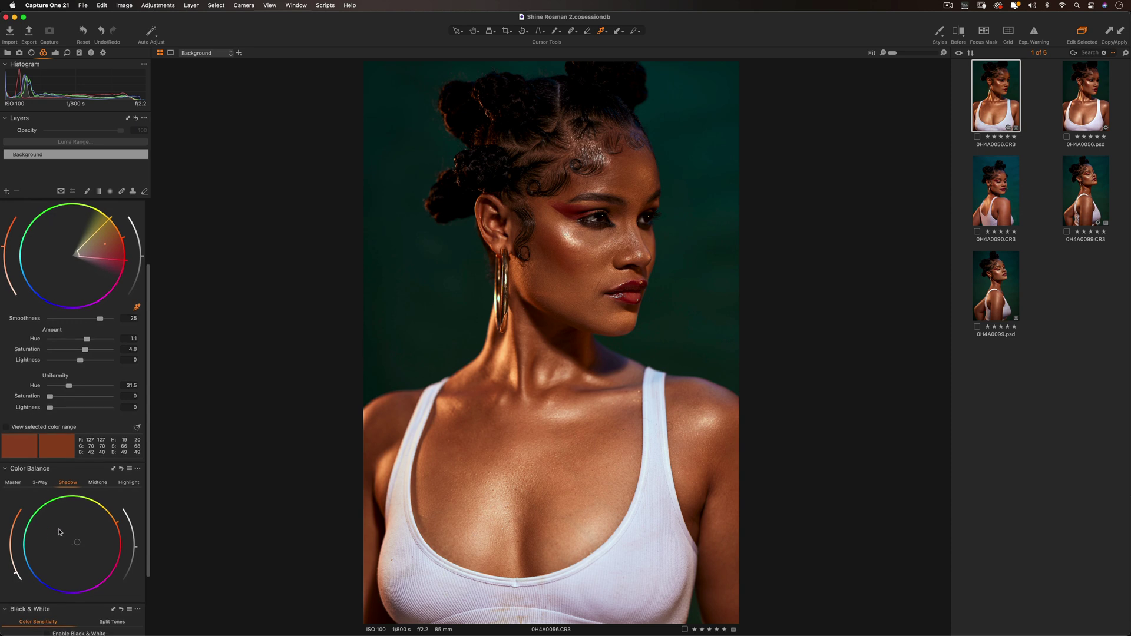
{"action": "left_click", "coordinate": [12, 484]}
{"action": "left_click", "coordinate": [119, 483]}
{"action": "mouse_move", "coordinate": [136, 560]}
{"action": "left_mouse_down"}
{"action": "mouse_move", "coordinate": [133, 538]}
{"action": "mouse_move", "coordinate": [133, 565]}
{"action": "mouse_move", "coordinate": [134, 554]}
{"action": "left_mouse_up"}
{"action": "left_click", "coordinate": [1096, 105]}
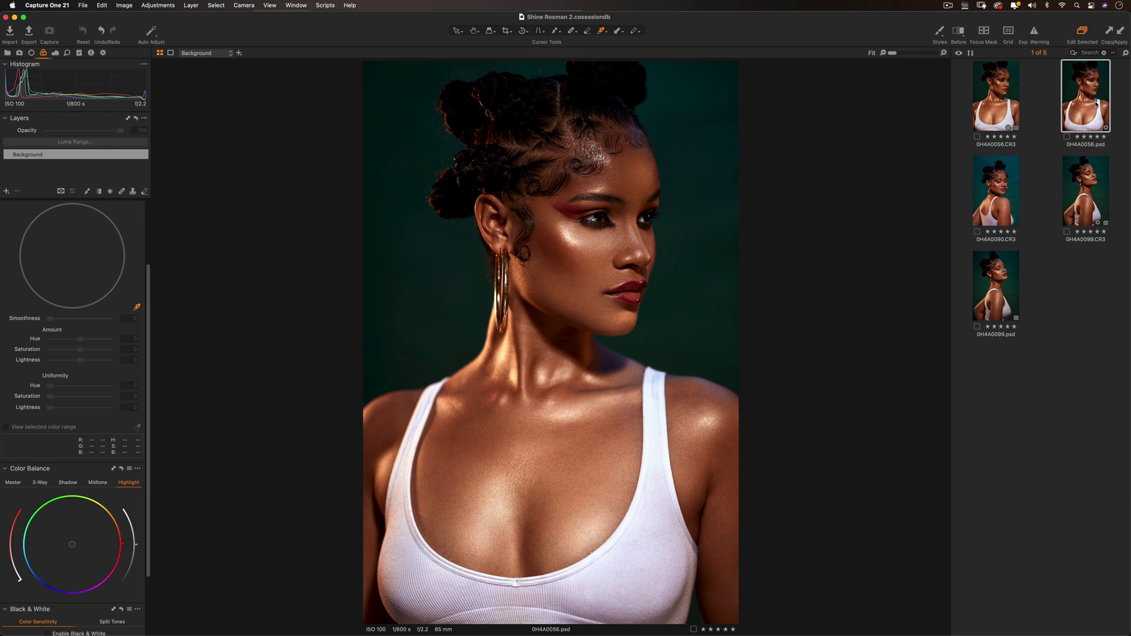